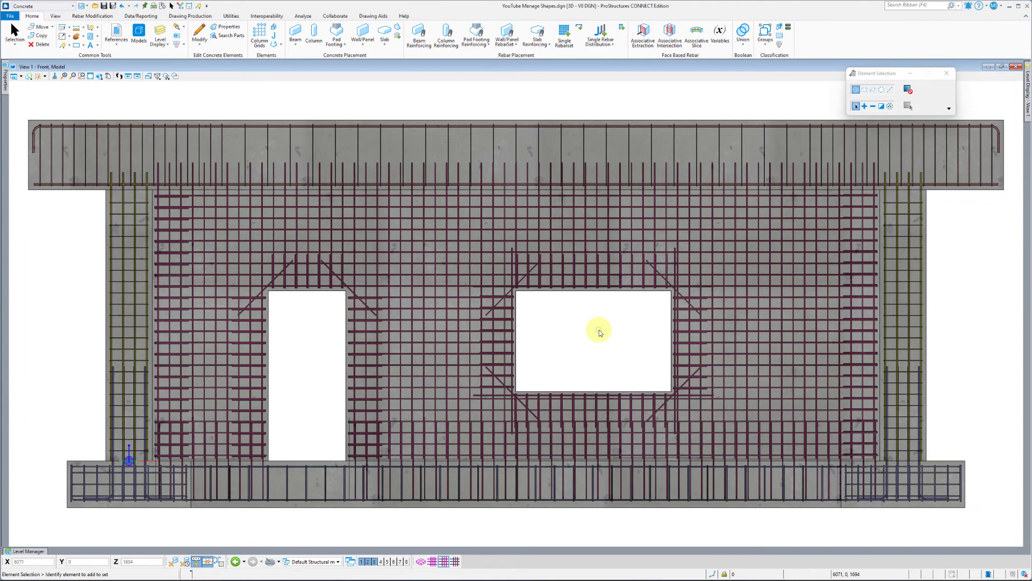
Select the window-side rebar set (mark 022) and check its shape code 21 in Properties.
click(489, 308)
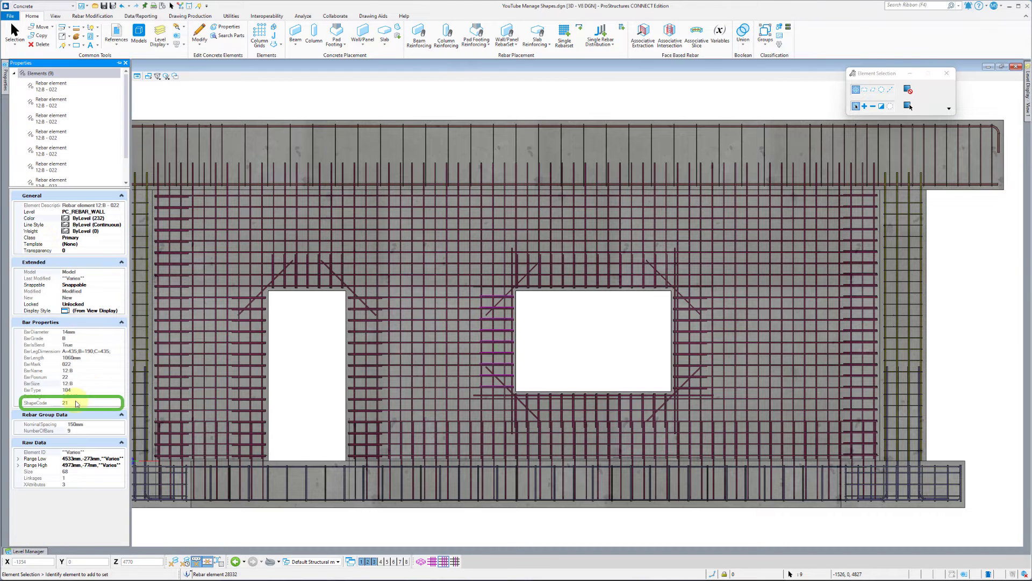
click(75, 403)
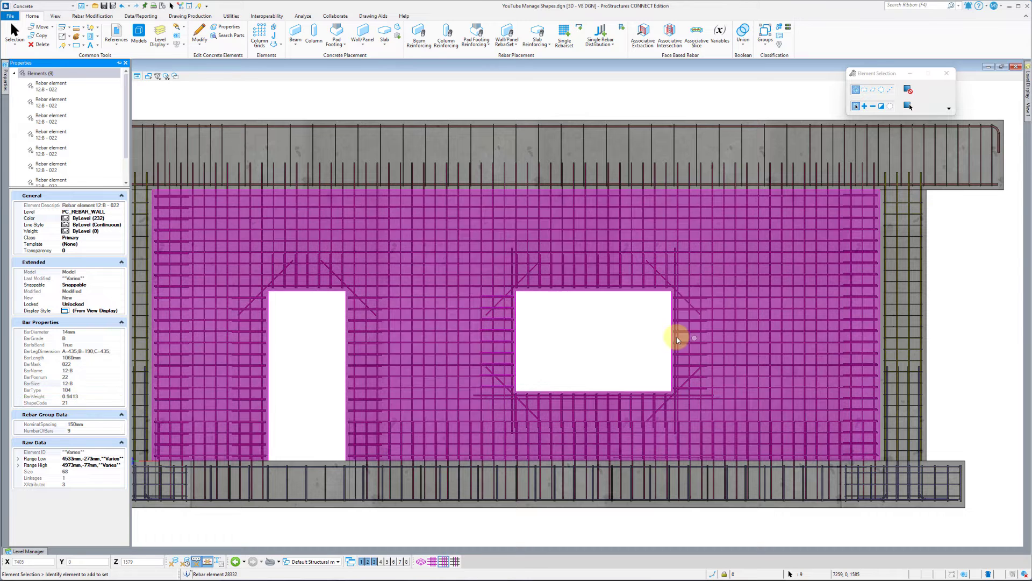
Draw a nine-vertex stepped SmartLine bar outline in the empty space right of the wall.
click(603, 328)
middle_drag(973, 296, 486, 285)
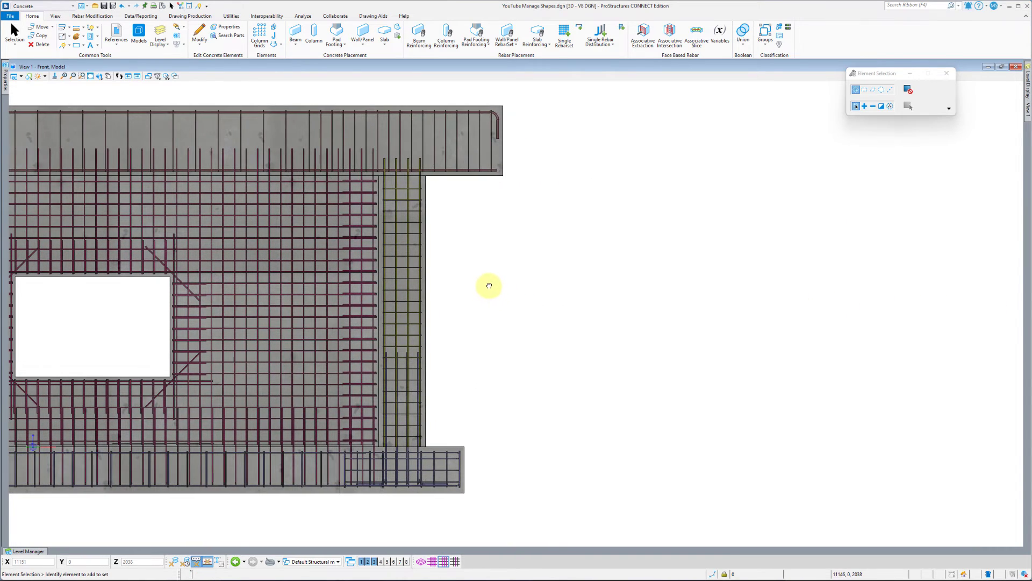
click(62, 46)
click(486, 373)
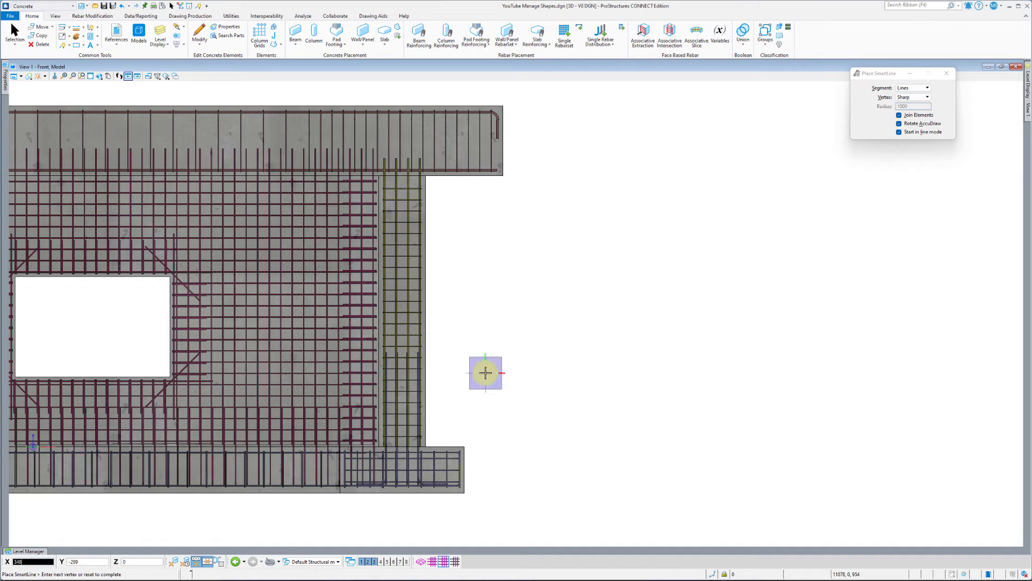
click(536, 373)
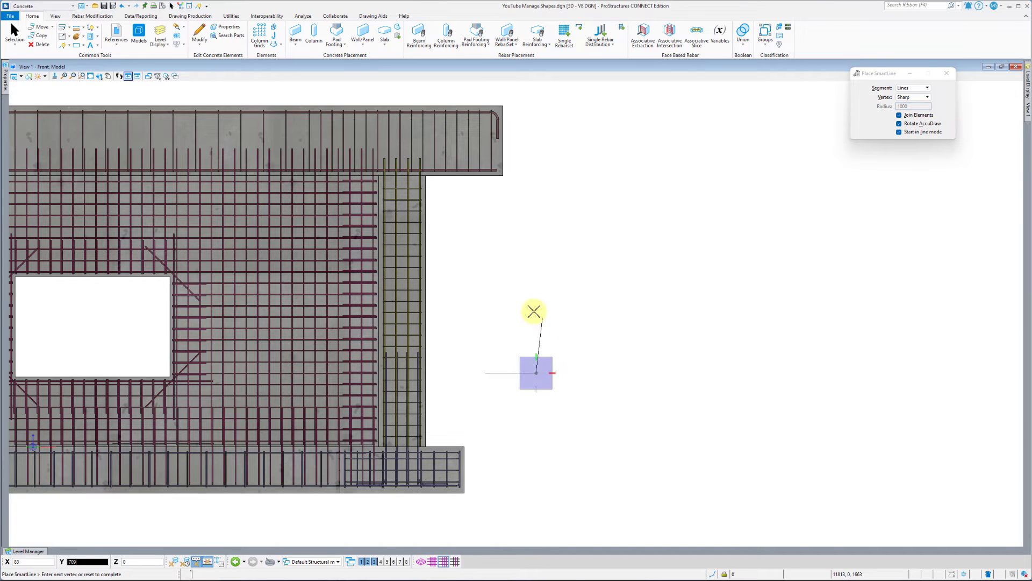
click(535, 311)
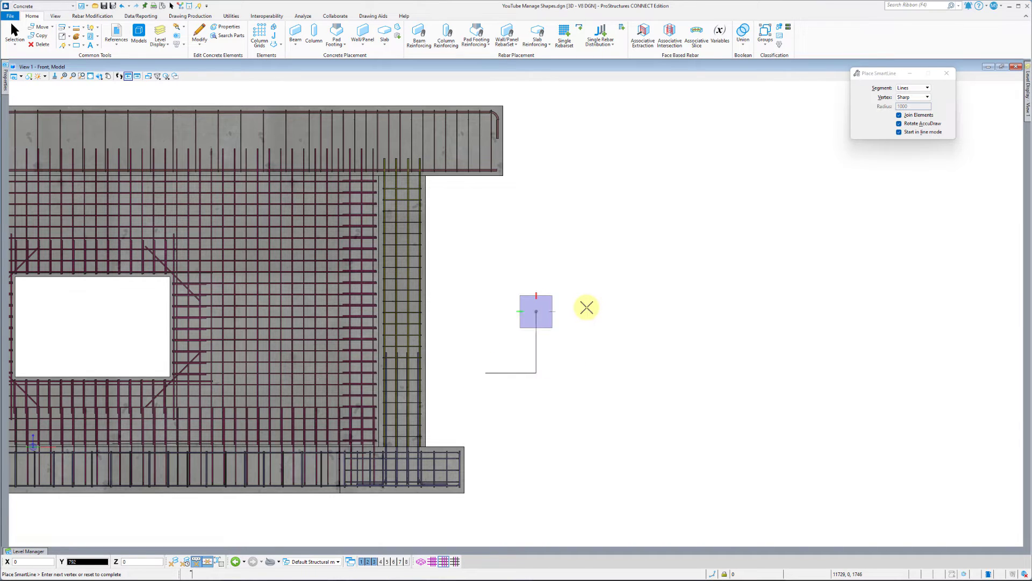
click(589, 268)
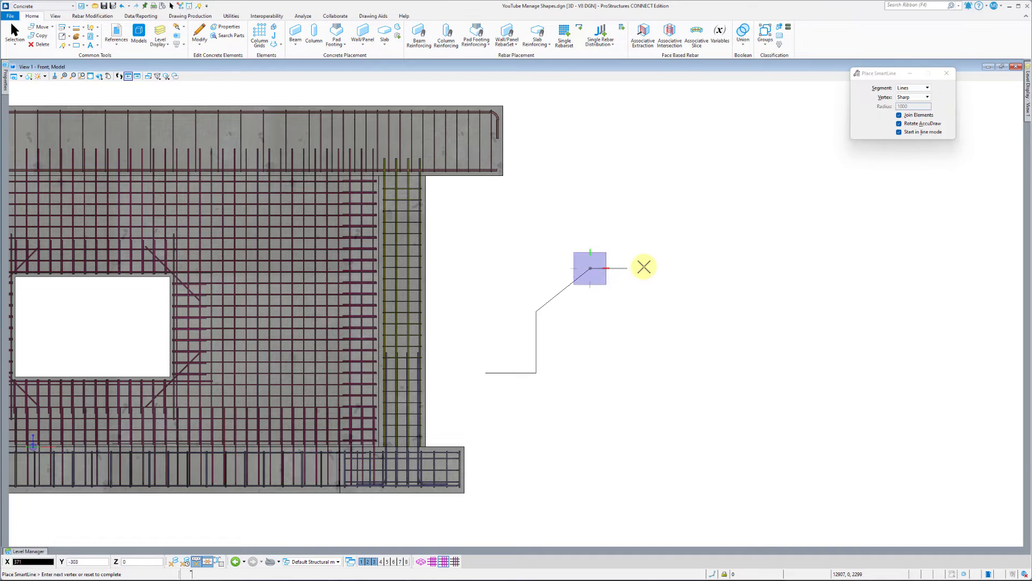
click(645, 268)
click(644, 307)
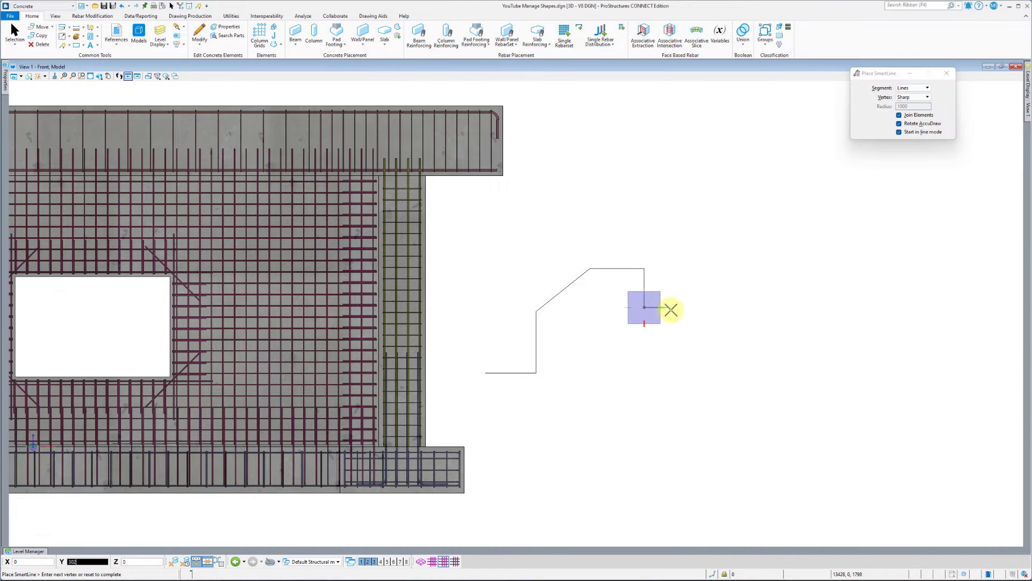
click(676, 307)
click(675, 369)
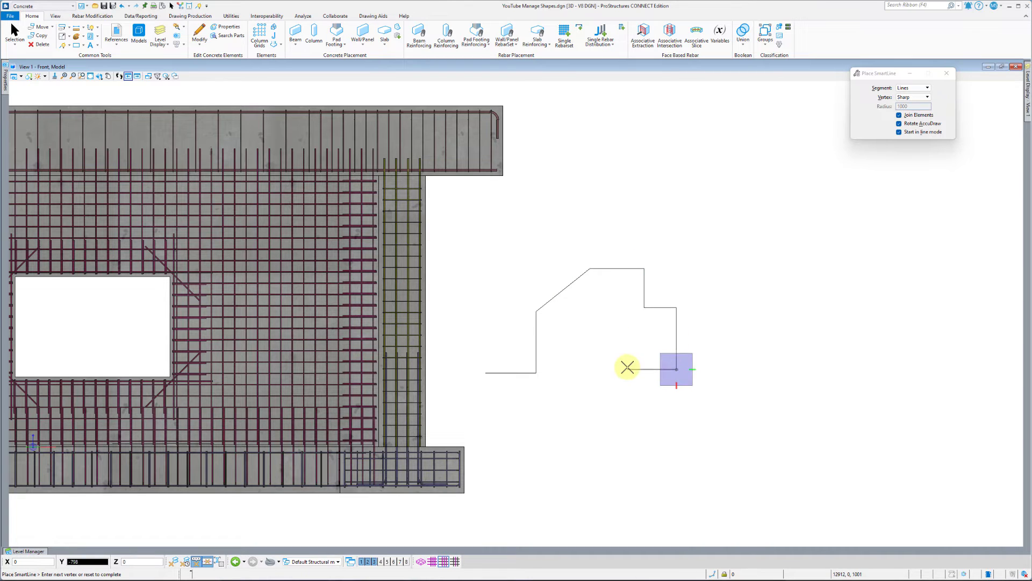
click(627, 369)
Finish the outline and convert it into a size 8 stirrup rebar attached to the wall.
right_click(614, 383)
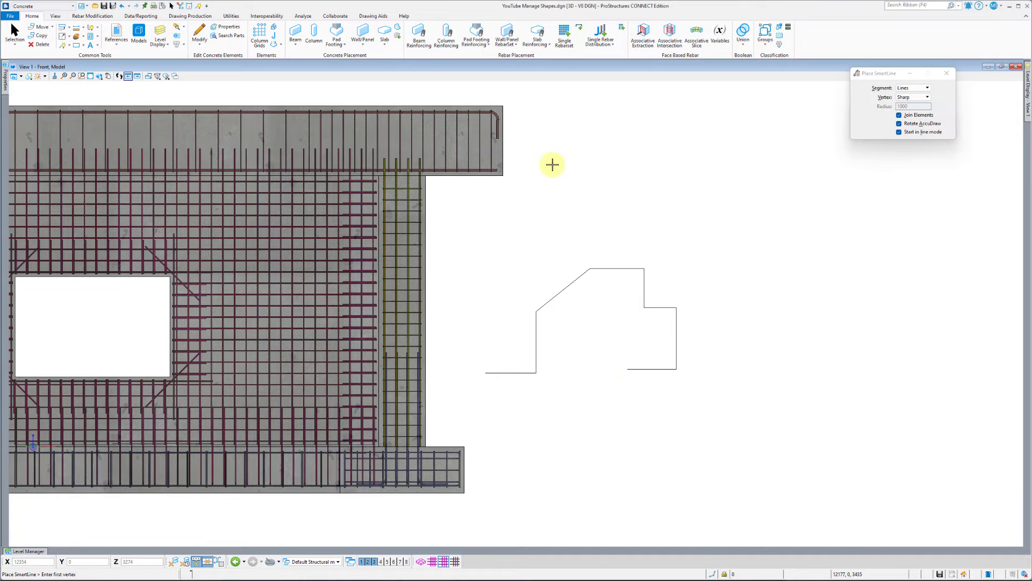
click(567, 34)
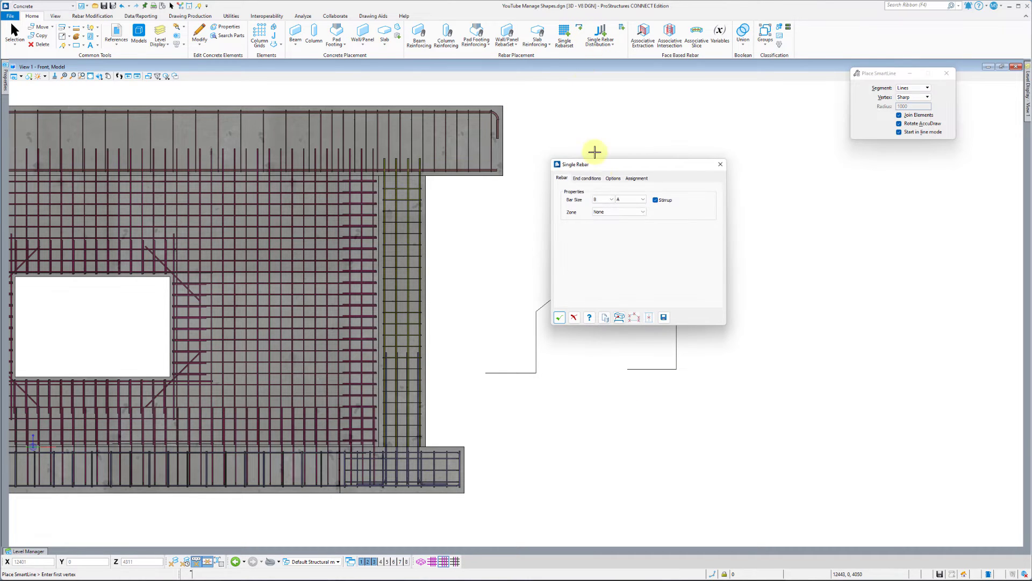
click(619, 316)
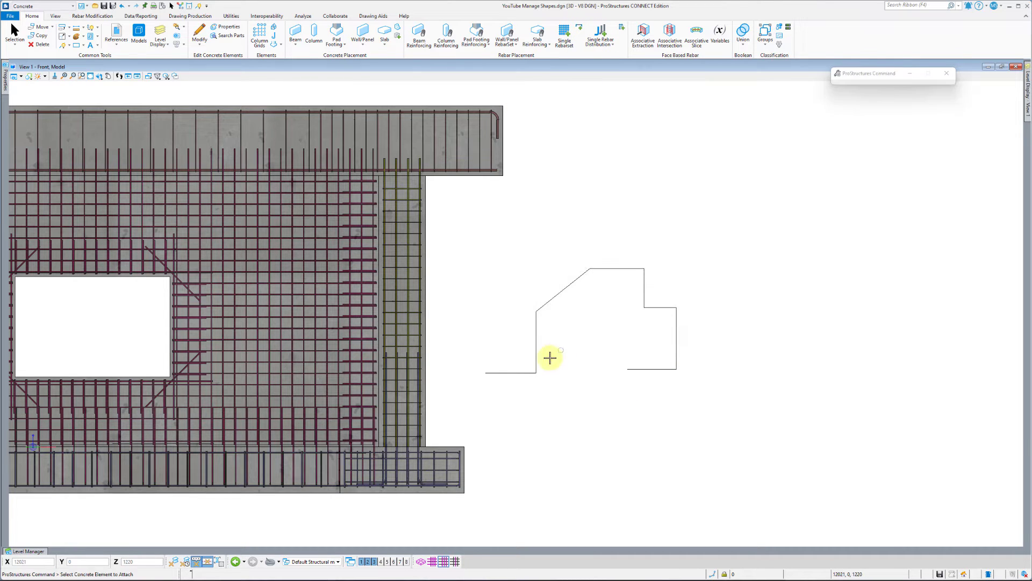
click(461, 444)
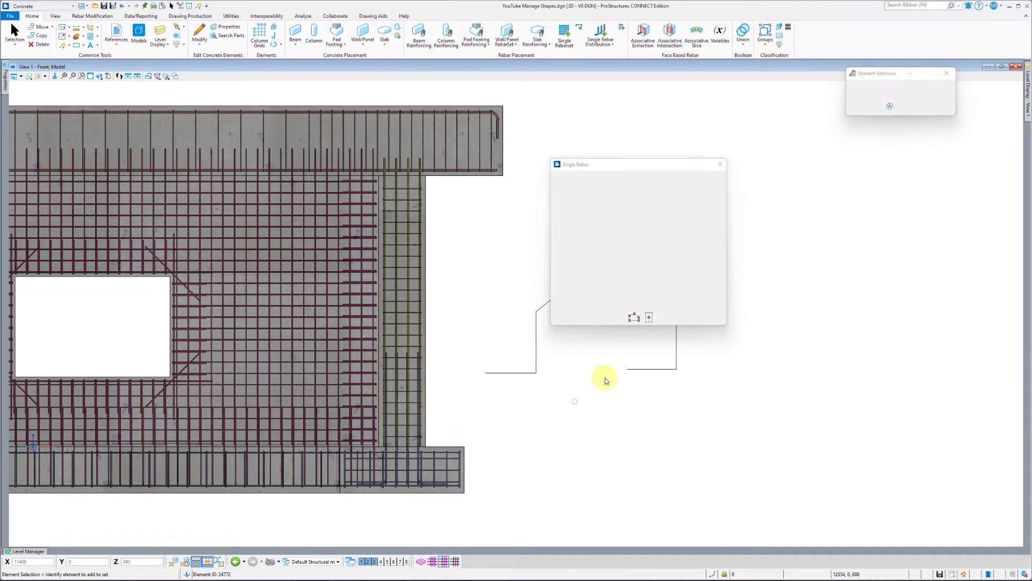
click(650, 318)
click(569, 289)
scroll(536, 312, up, 5)
scroll(535, 314, up, 2)
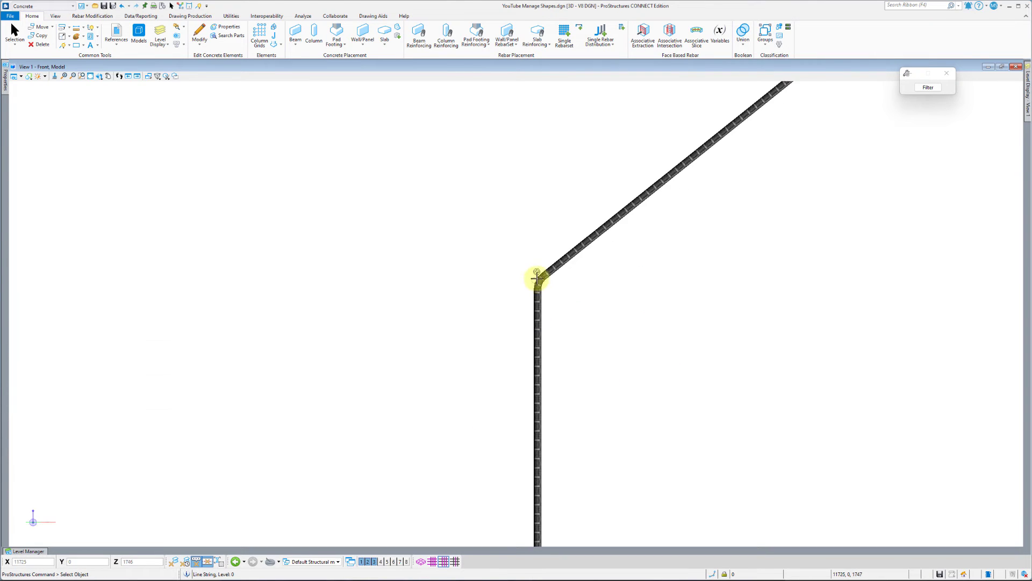
scroll(539, 276, down, 2)
scroll(540, 276, down, 5)
click(574, 267)
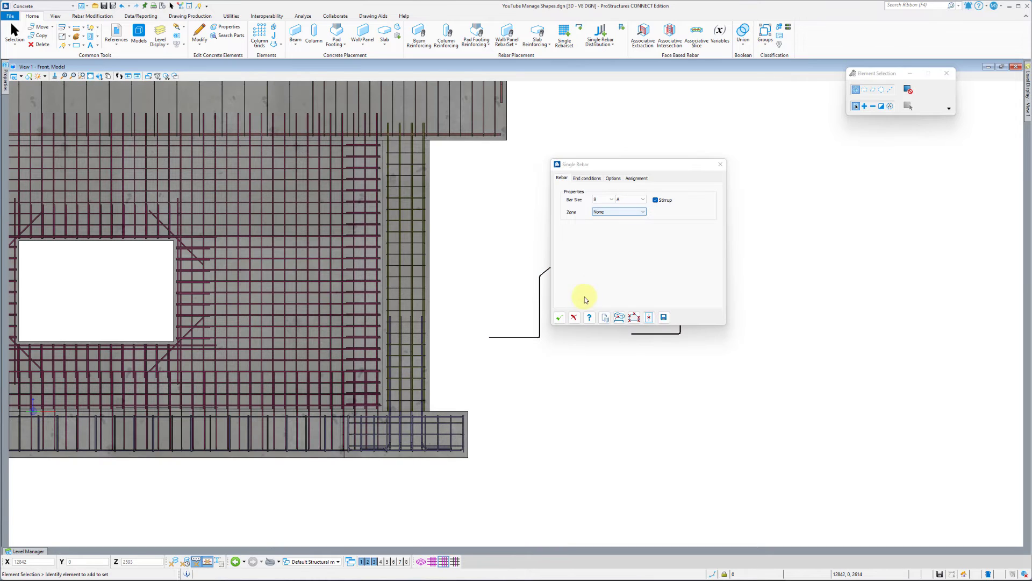
click(559, 318)
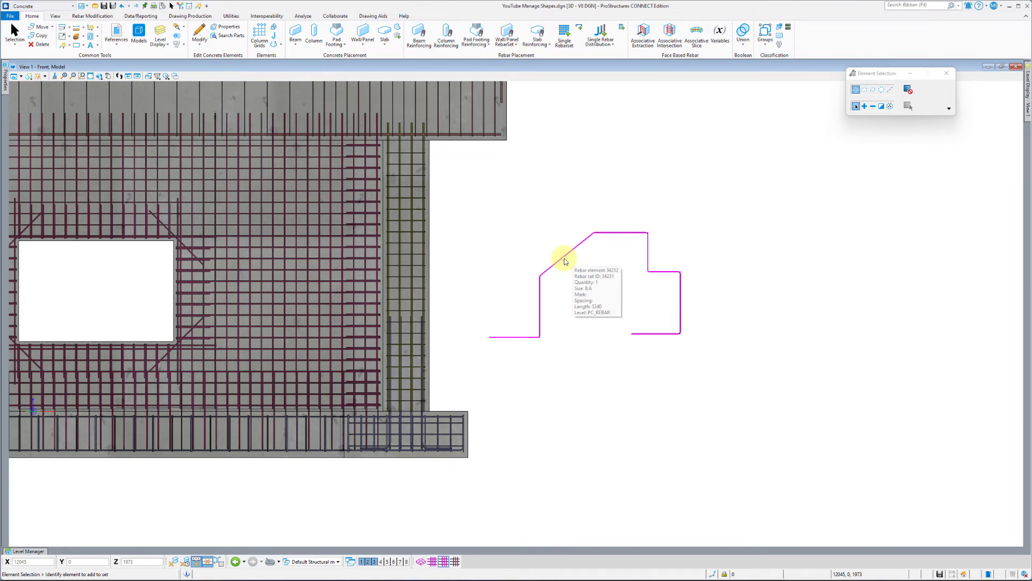
Run Positioning on the new bent bar with a selection window to number it 026.
click(136, 16)
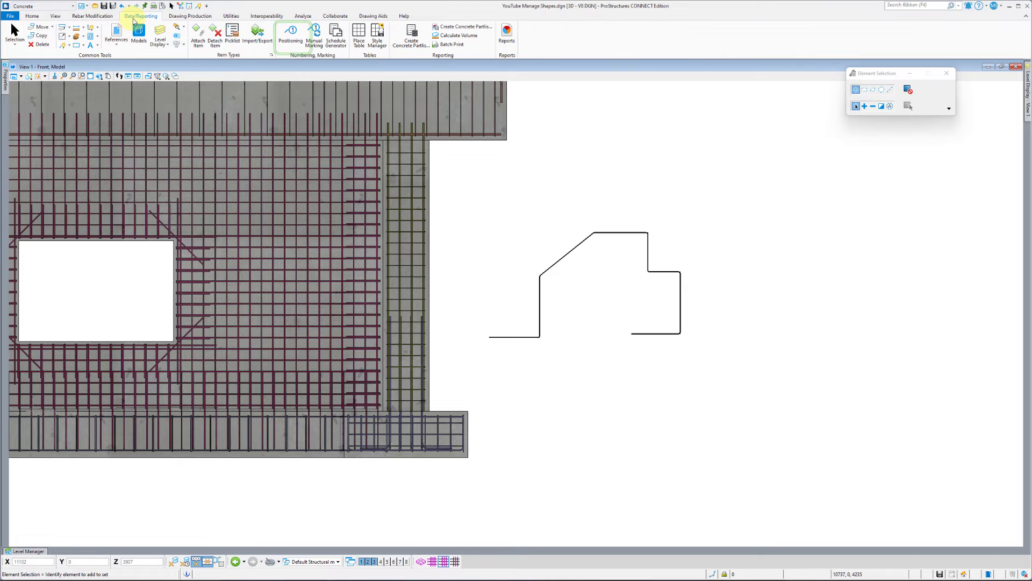
click(291, 37)
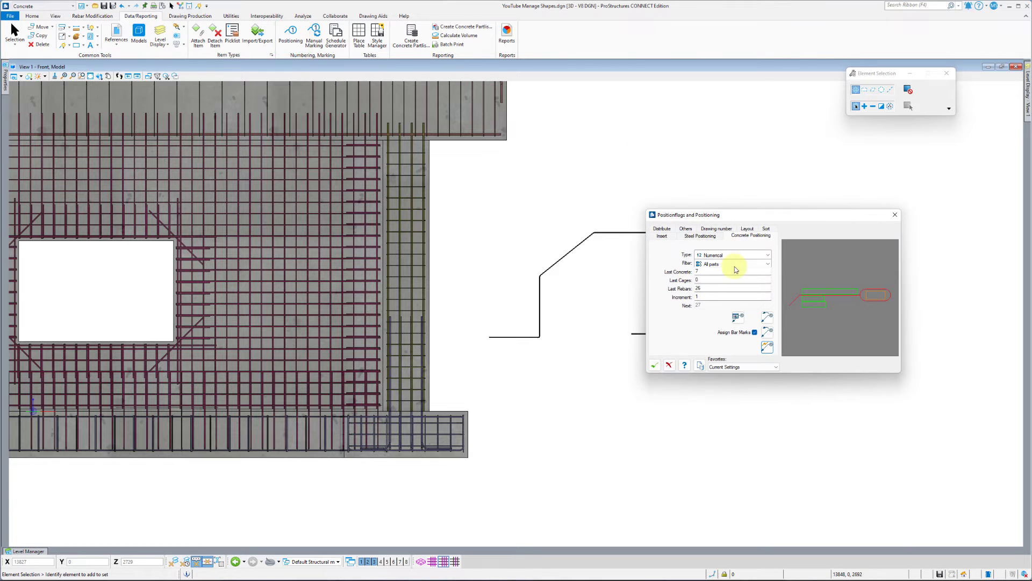
click(767, 347)
drag(755, 210, 606, 351)
click(595, 347)
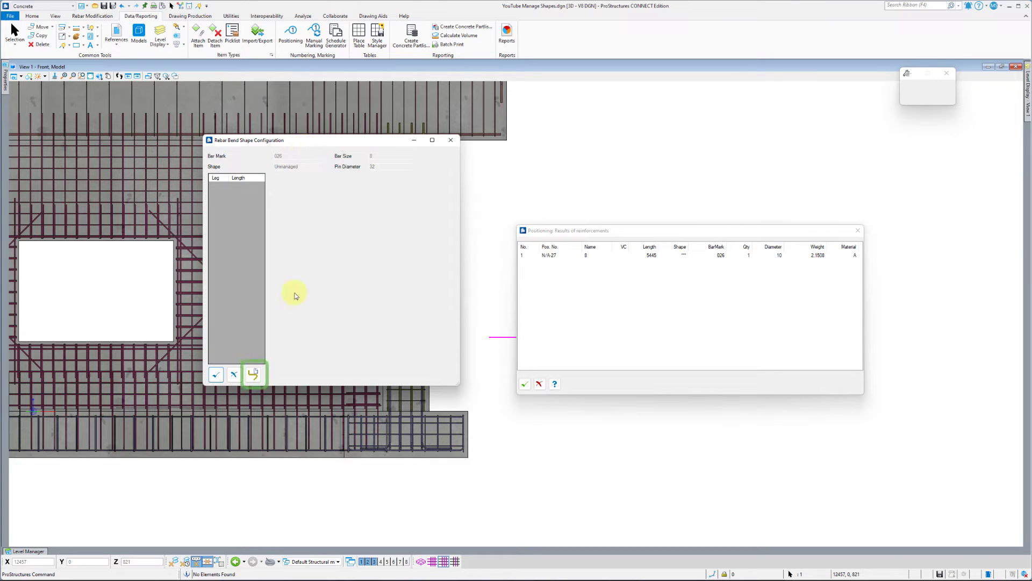
Create managed shape T99, test flips and rotation, and restore its original orientation.
click(257, 378)
text(T99)
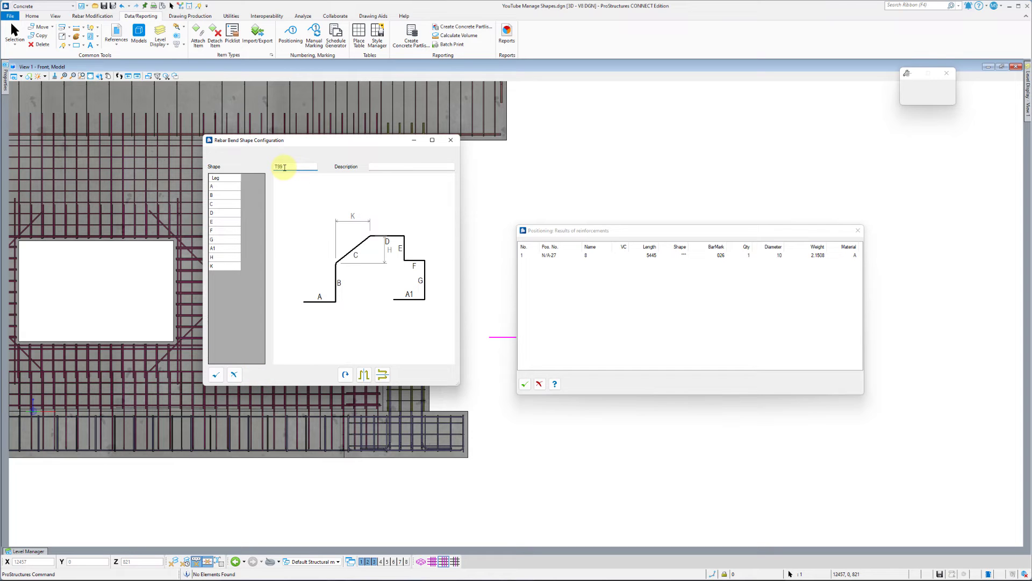
click(400, 168)
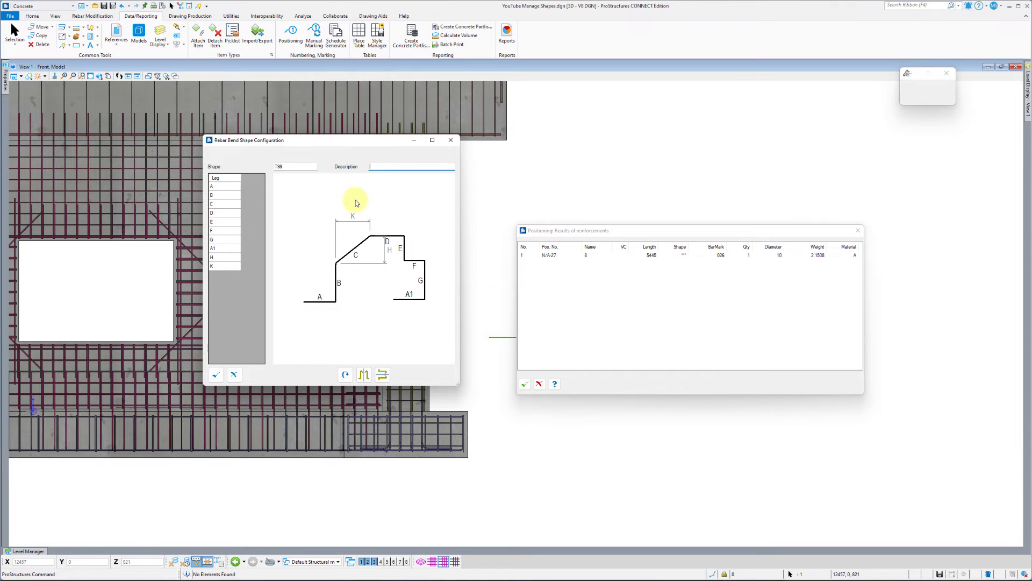
click(364, 374)
click(364, 374)
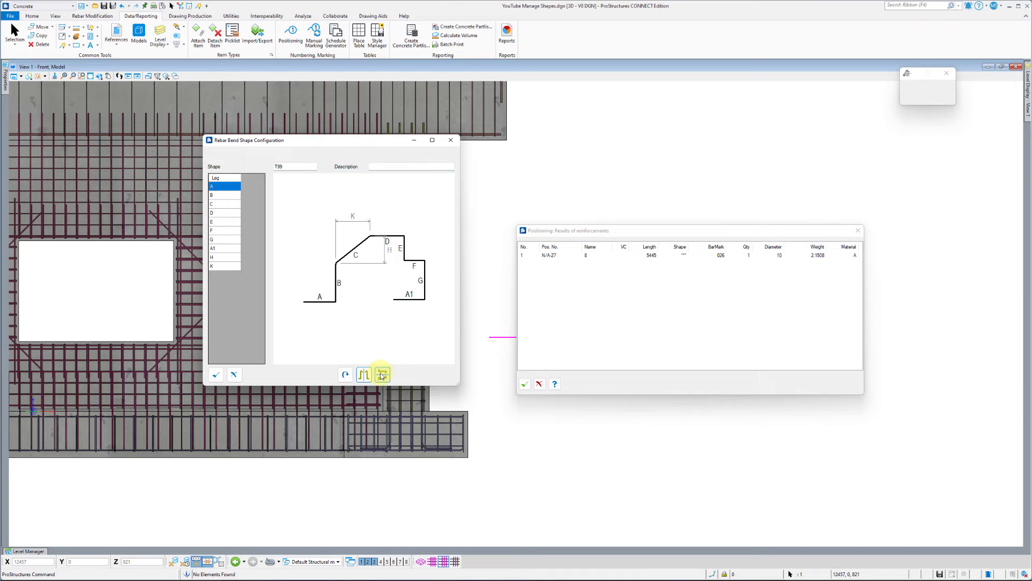
click(383, 375)
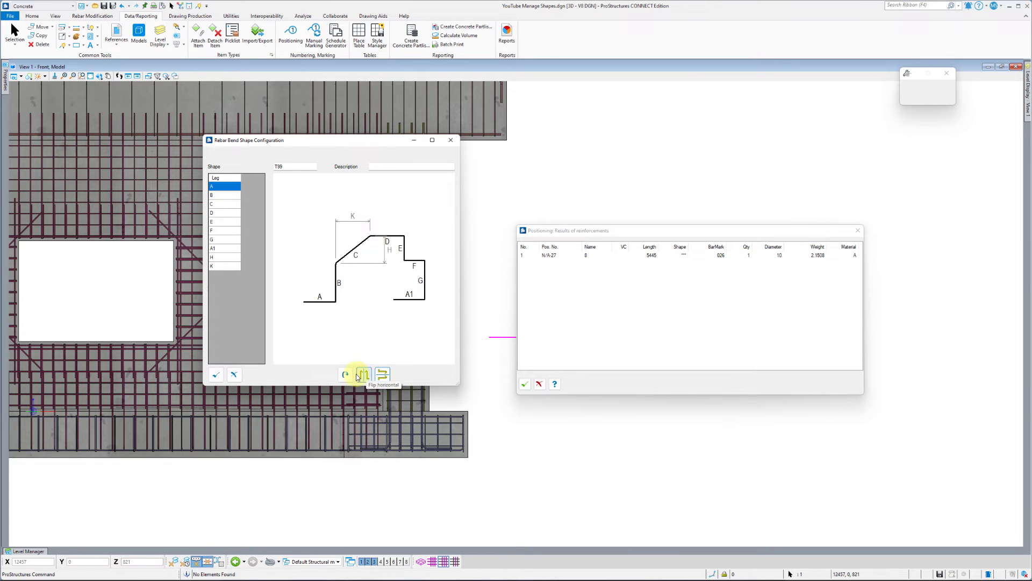
click(346, 376)
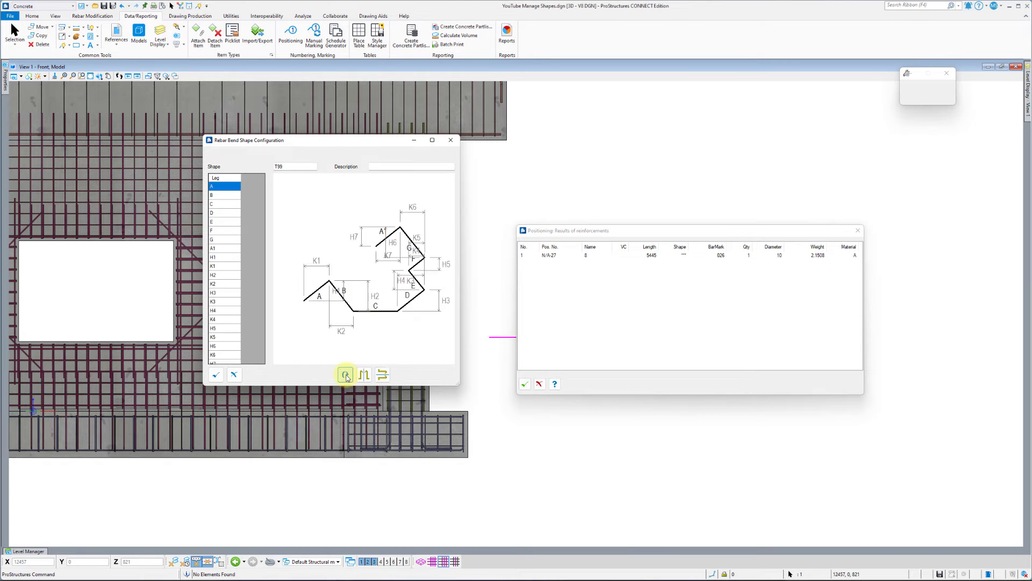
click(346, 375)
click(346, 376)
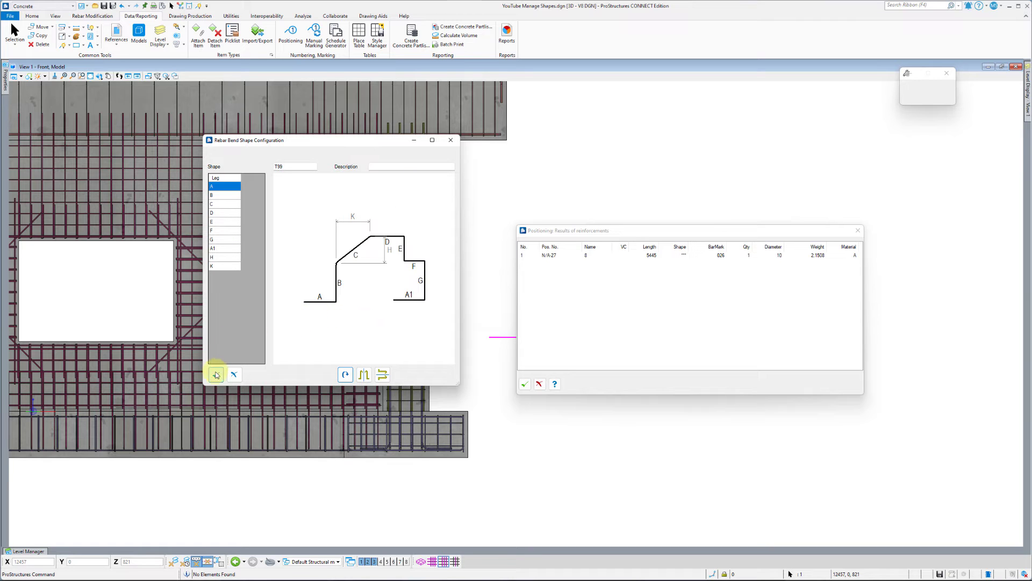
Clear the duplicate-name warning, save the shape as T999, and apply it to bar 026.
click(216, 374)
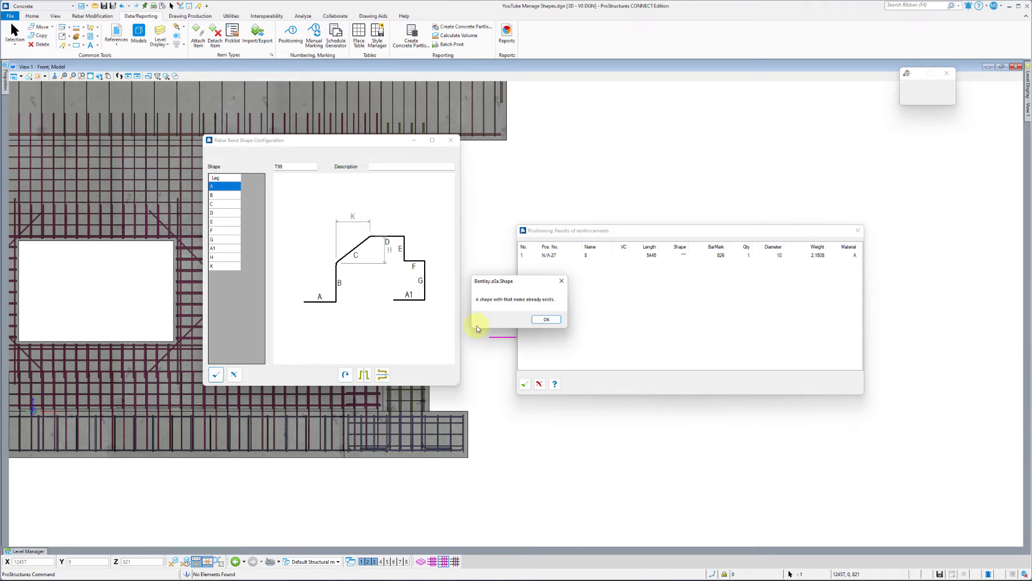
click(540, 319)
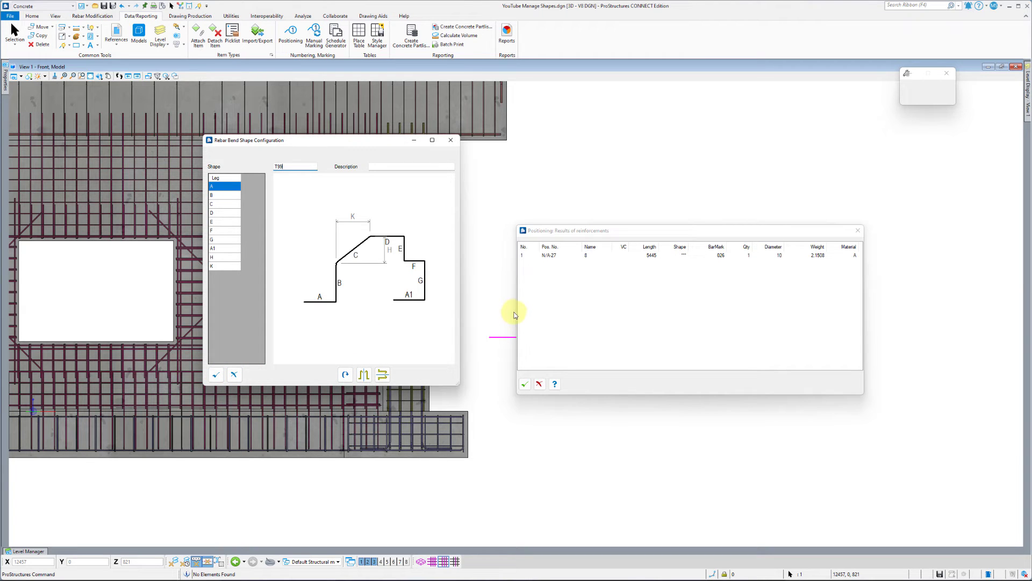
click(295, 167)
text(9)
click(215, 374)
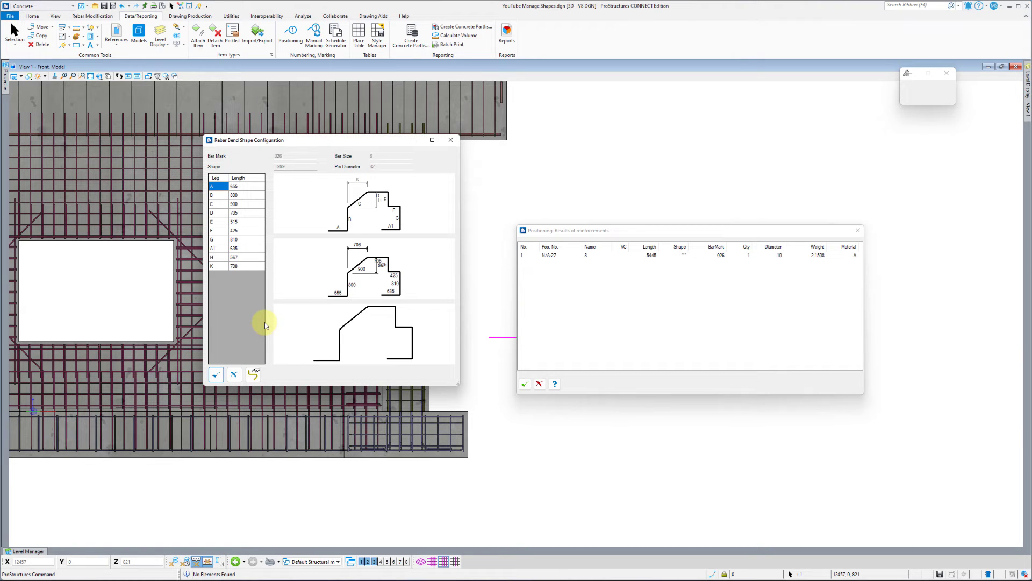
click(217, 375)
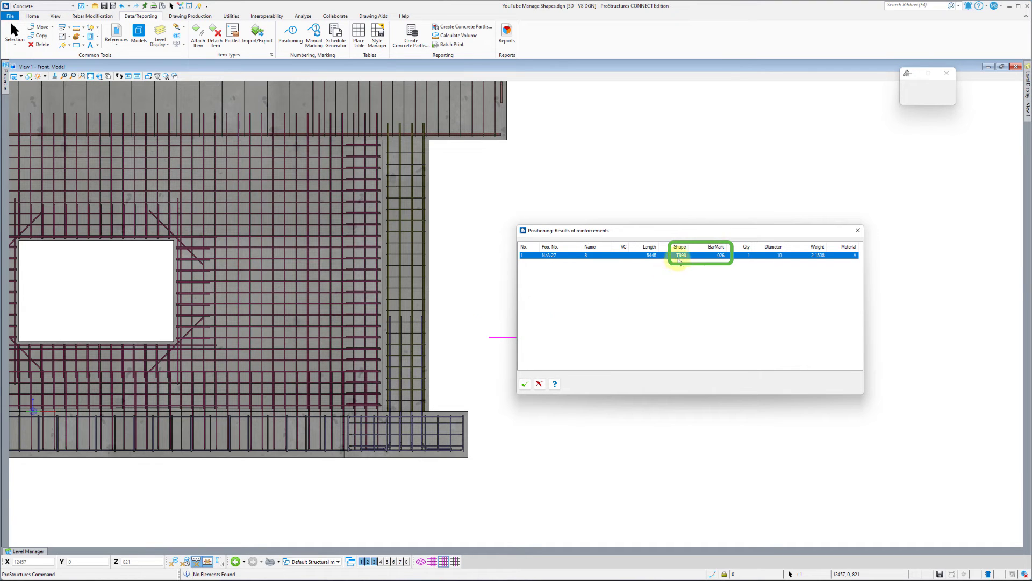
Accept the Positionflags and Positioning settings so the numbering dialogs close.
click(525, 386)
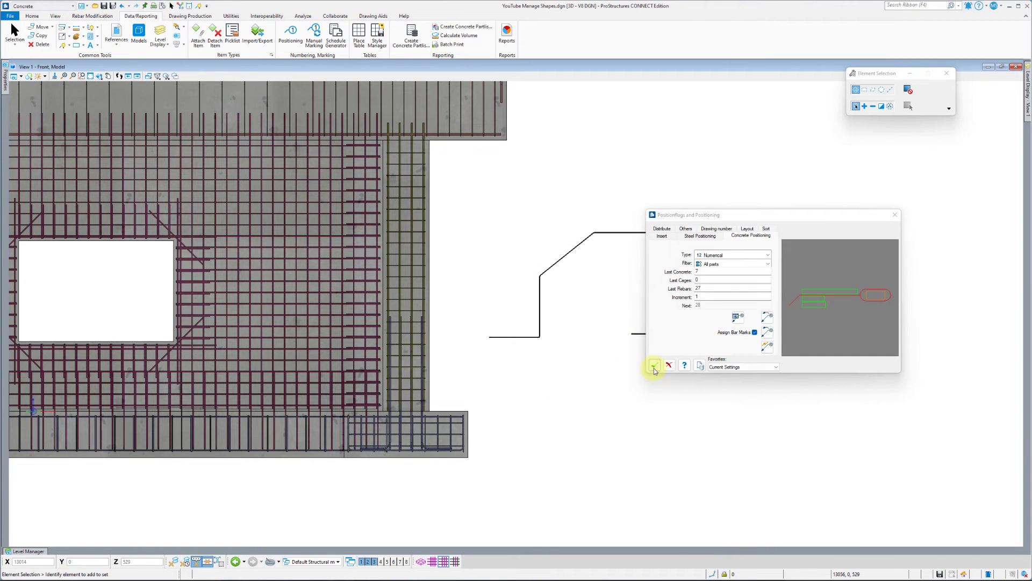
click(655, 365)
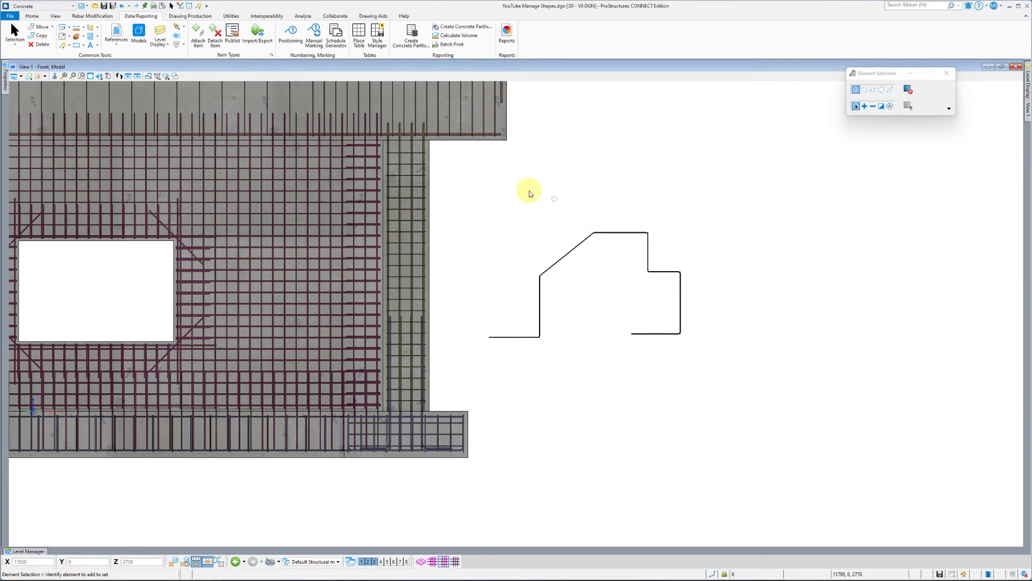
Run the proconcrete key-in to open Shape Management and nudge its window into place.
click(185, 46)
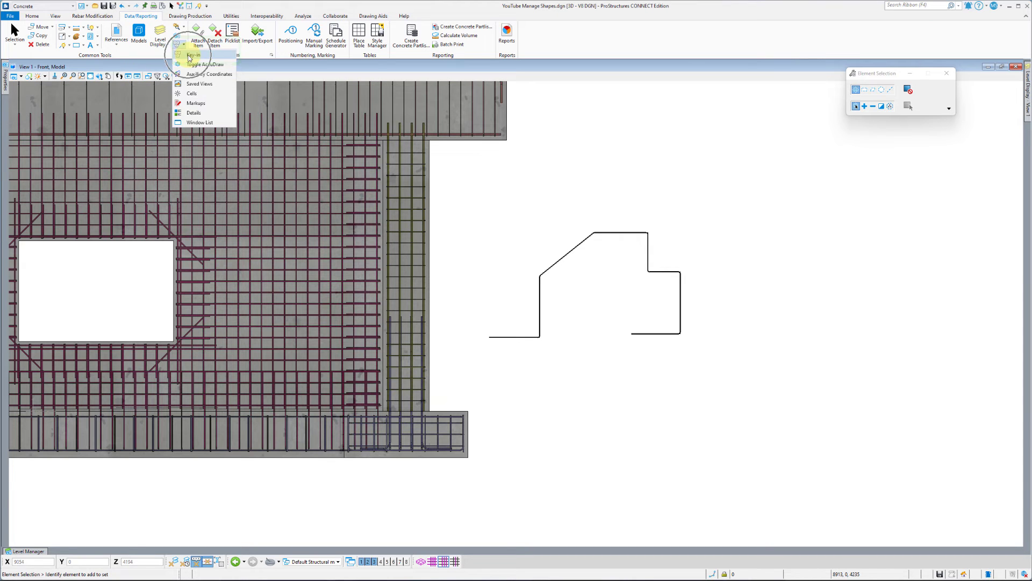
click(191, 55)
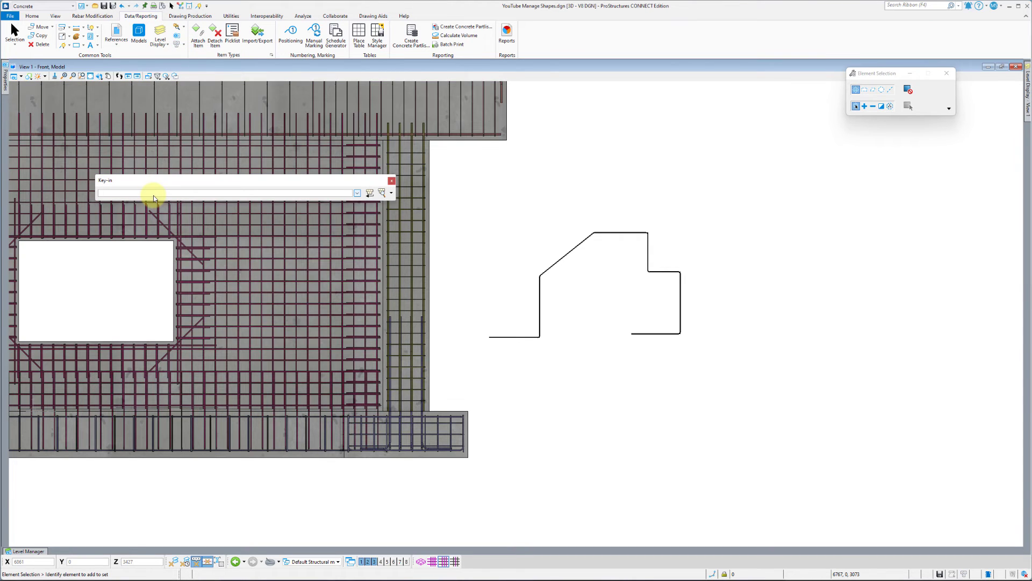
text(proconcrete)
drag(311, 218, 324, 235)
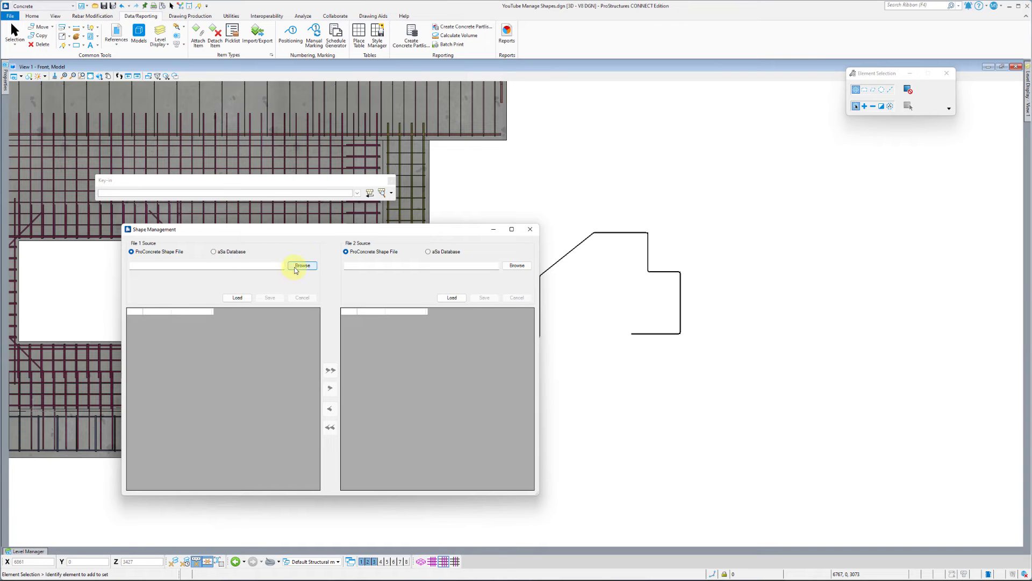
Load RebarShapes_BS8666_2005.rsf as the File 1 source and select shape T999.
click(301, 266)
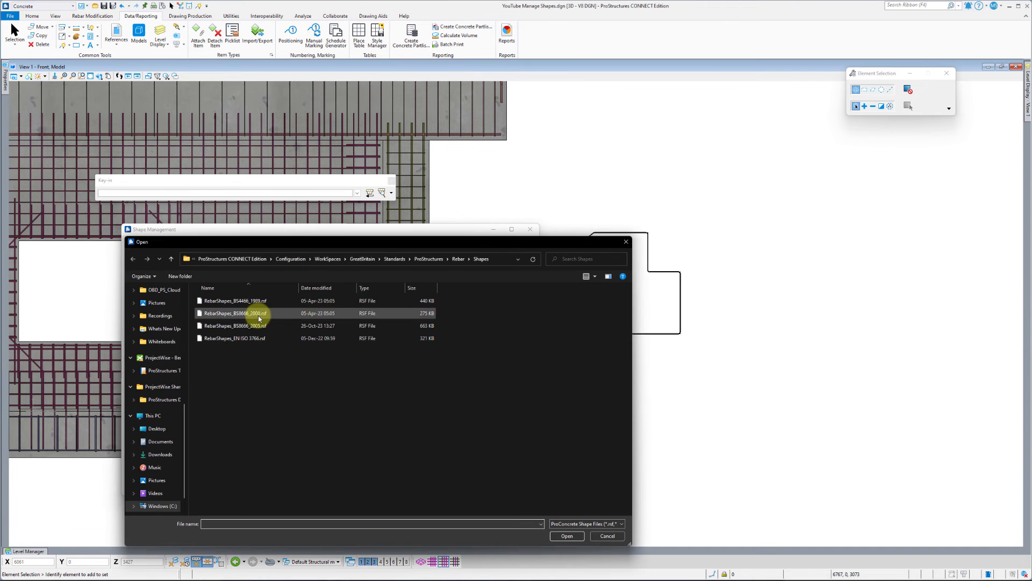
click(255, 325)
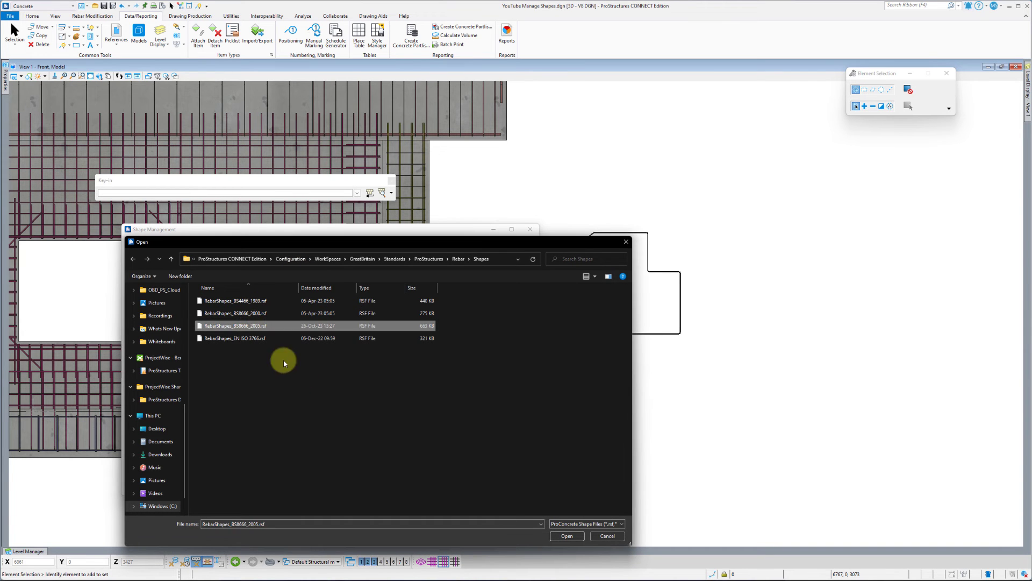
click(567, 535)
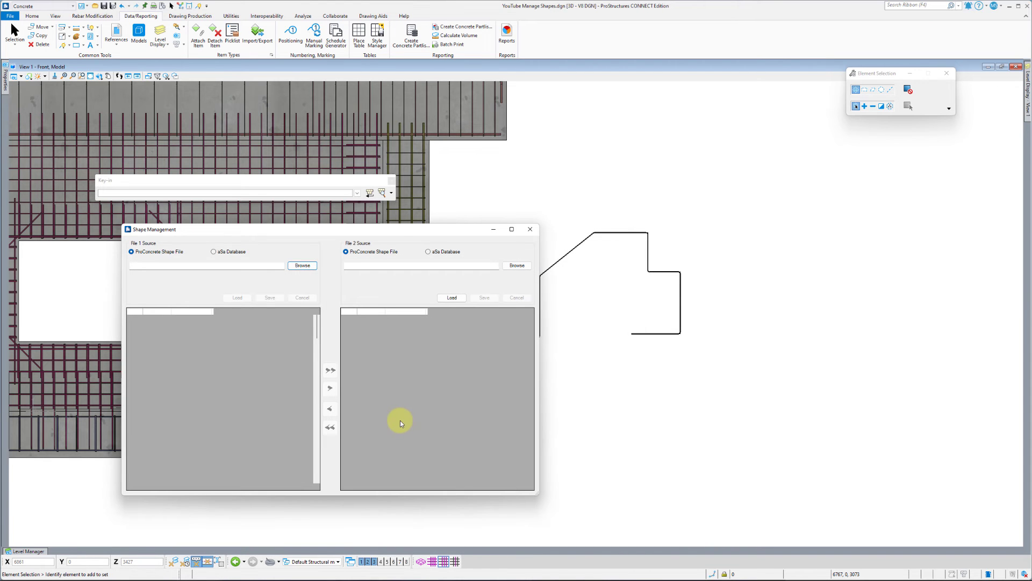
drag(317, 321, 307, 479)
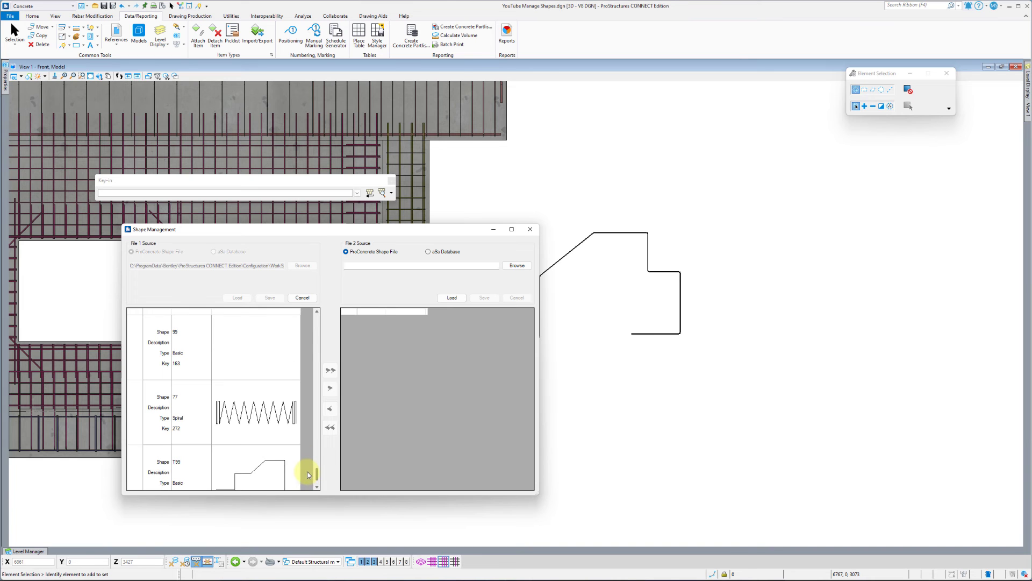
drag(308, 480, 309, 481)
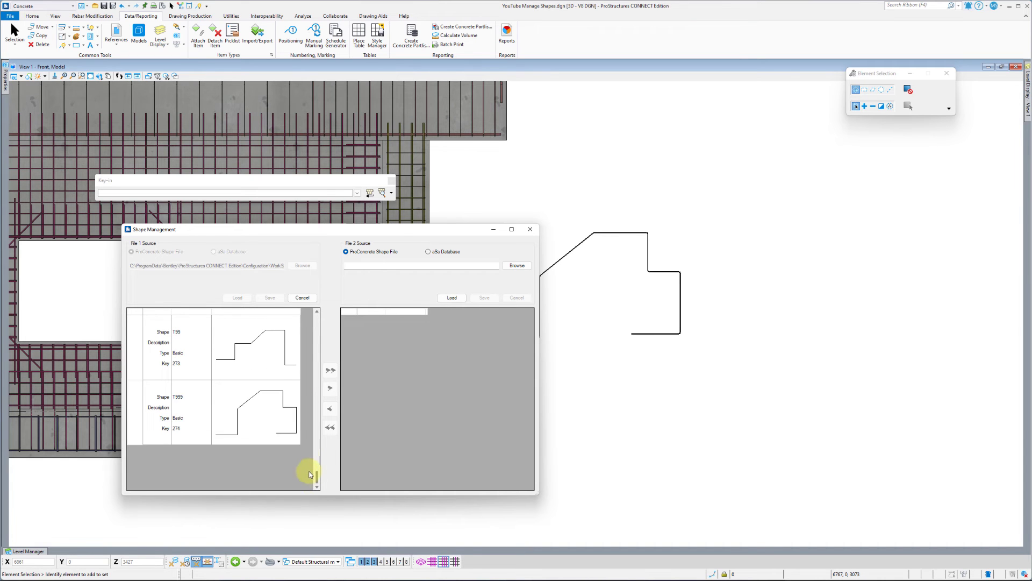
click(258, 398)
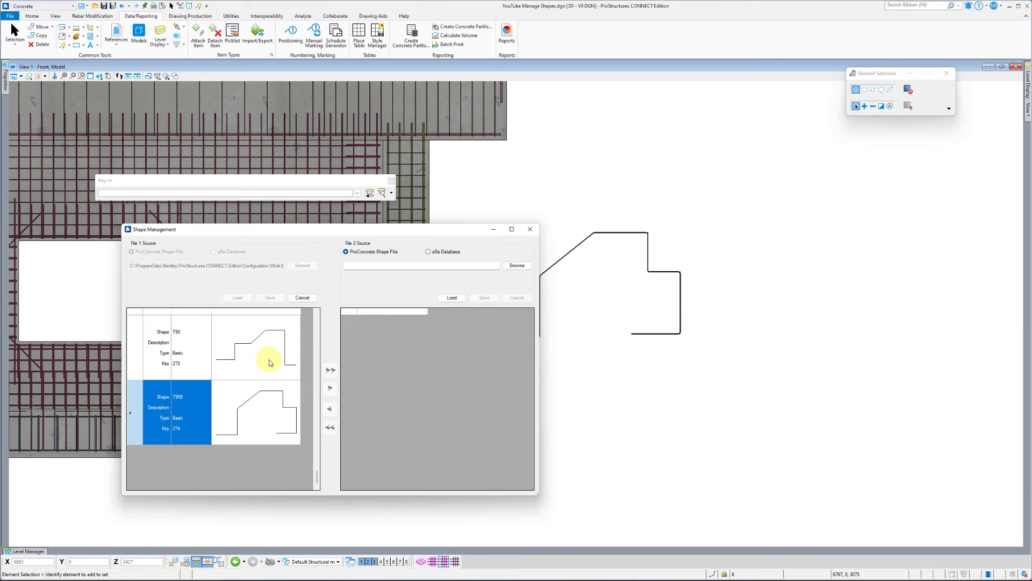
Preview T999, keep its shape type Basic, and show the properties of legs A–K.
right_click(259, 416)
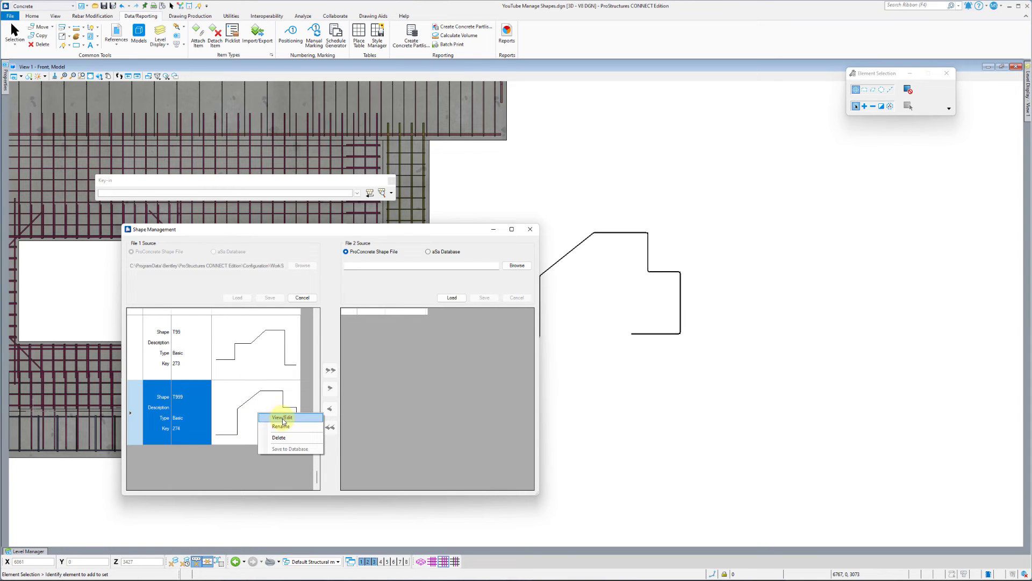
click(283, 418)
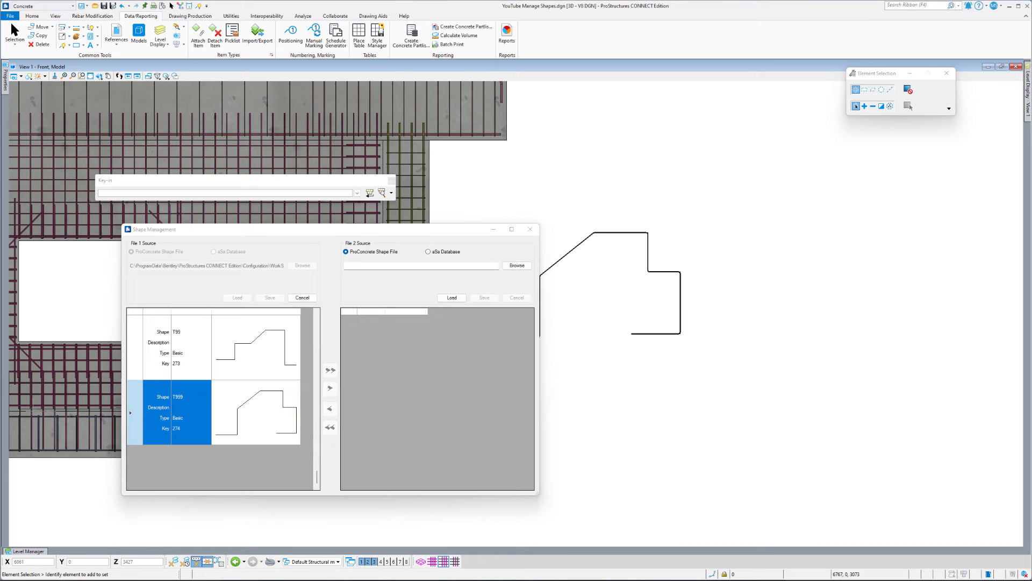
drag(33, 143, 428, 219)
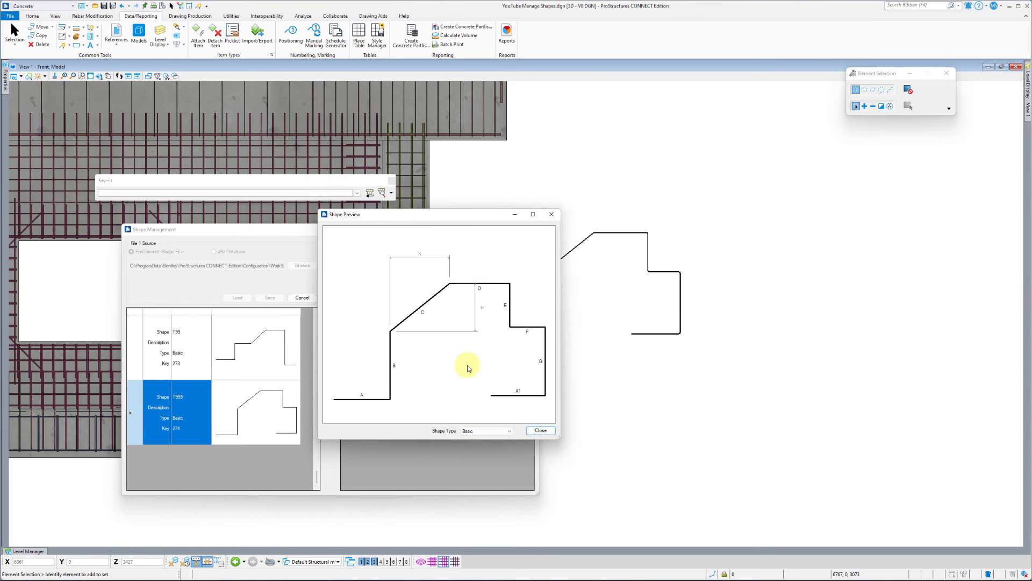
click(485, 429)
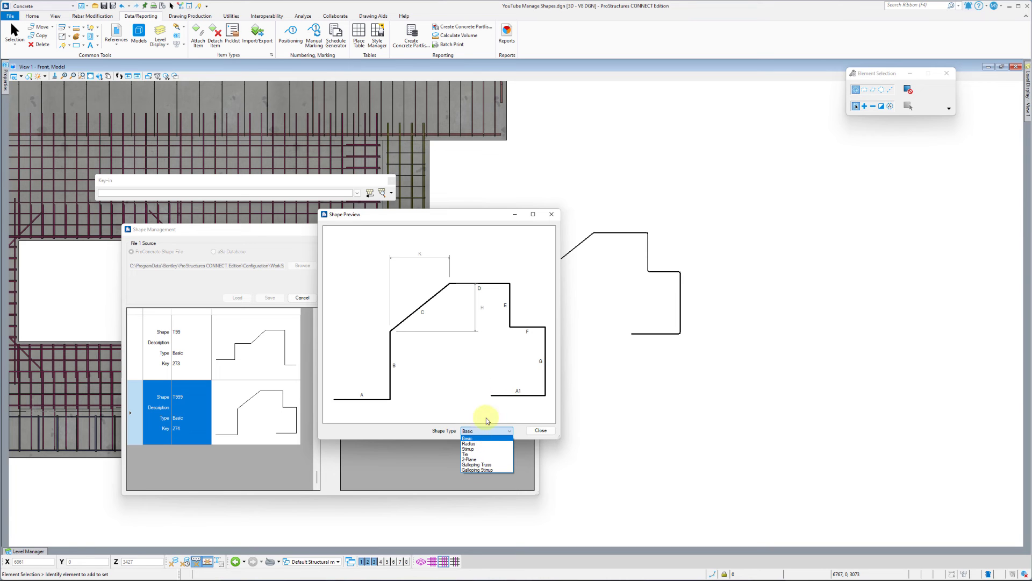
click(488, 408)
right_click(466, 334)
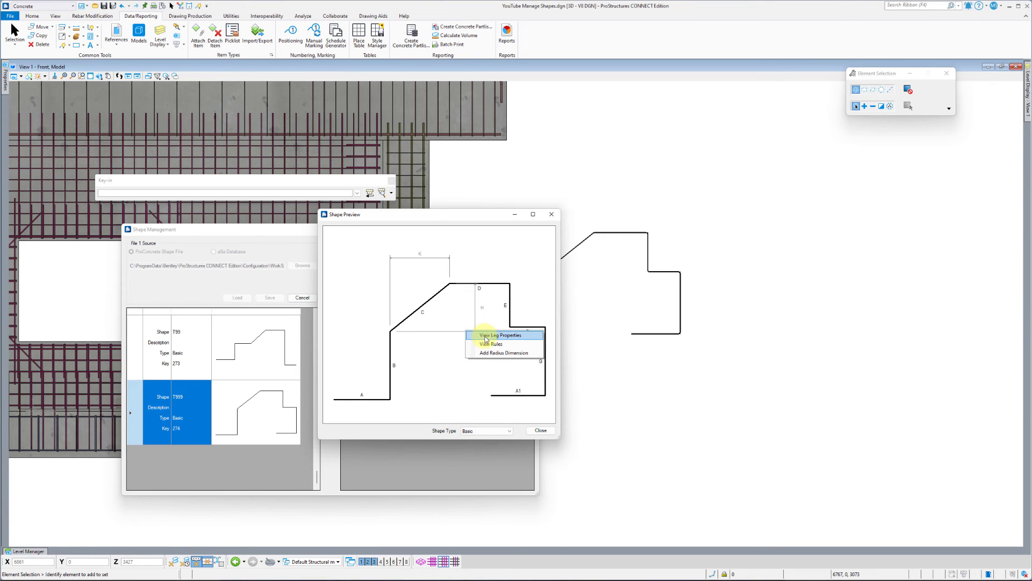
click(497, 334)
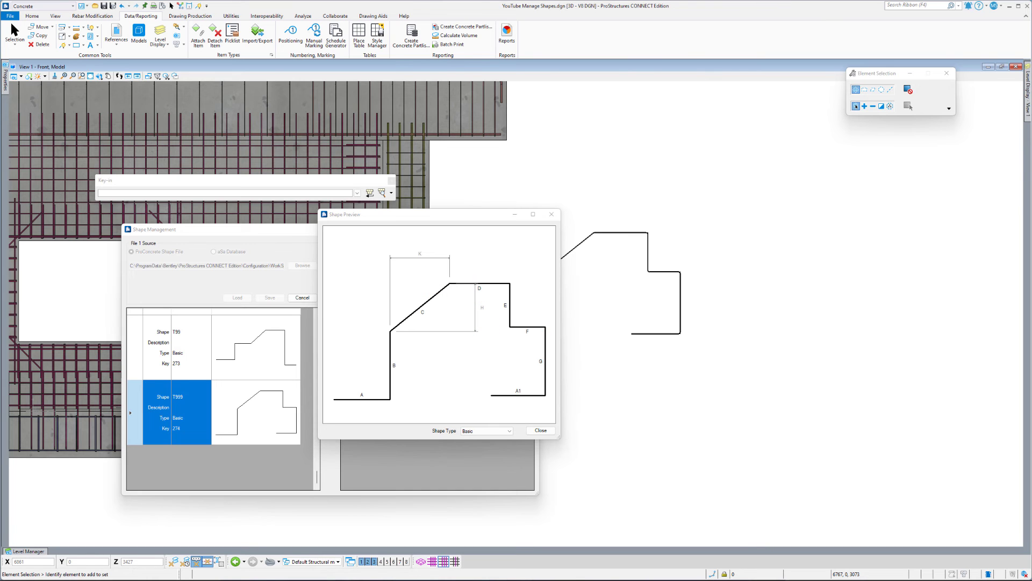
Select leg A of shape T999 in Leg Properties, moving the dialog right to review the leg list.
click(533, 248)
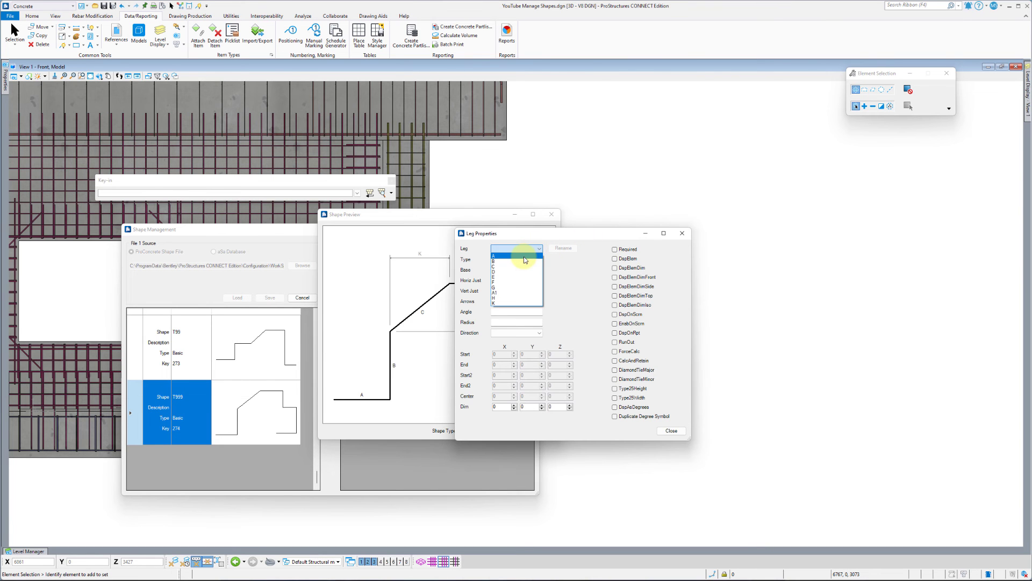
click(525, 257)
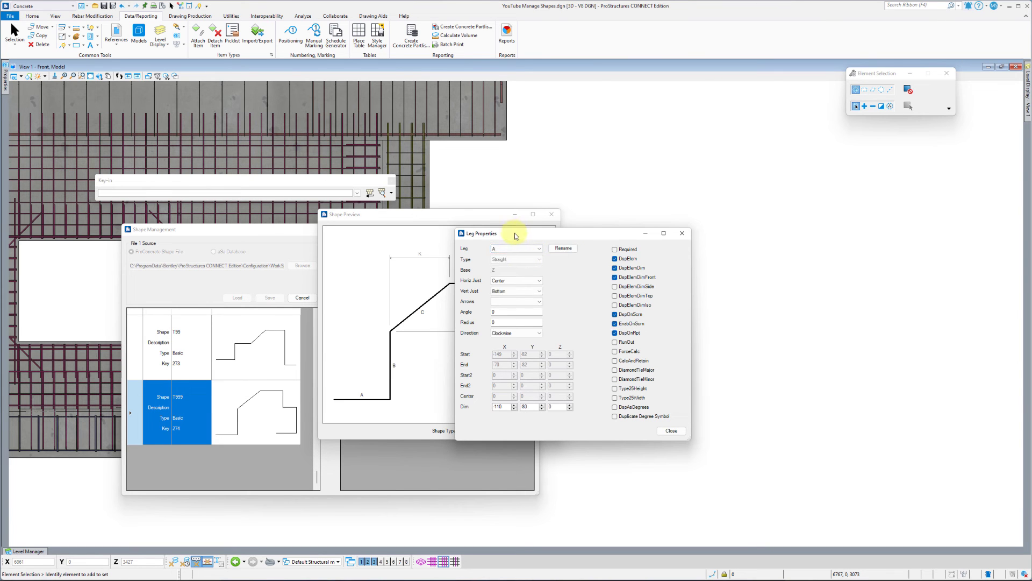
drag(515, 232, 631, 236)
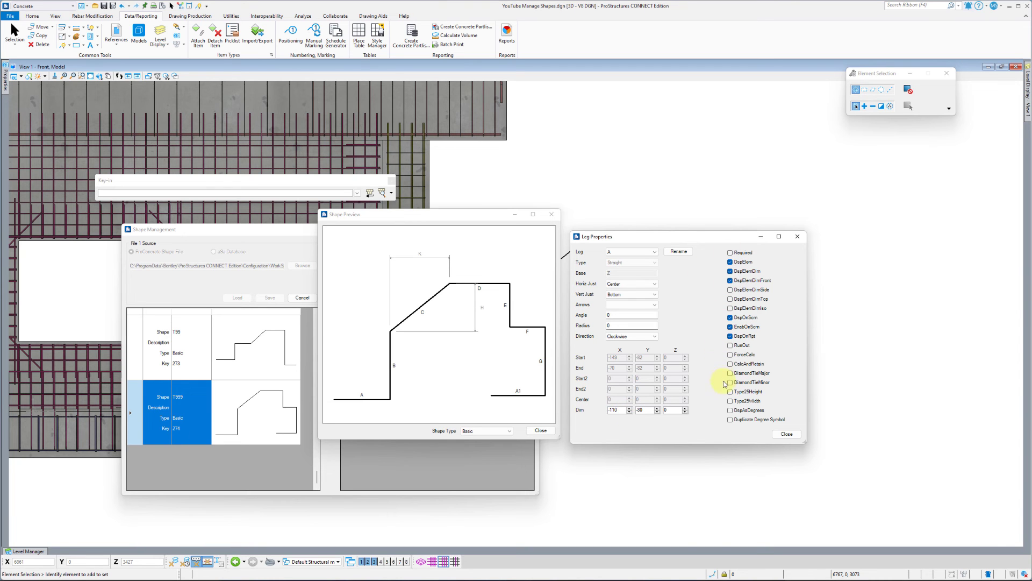
click(654, 253)
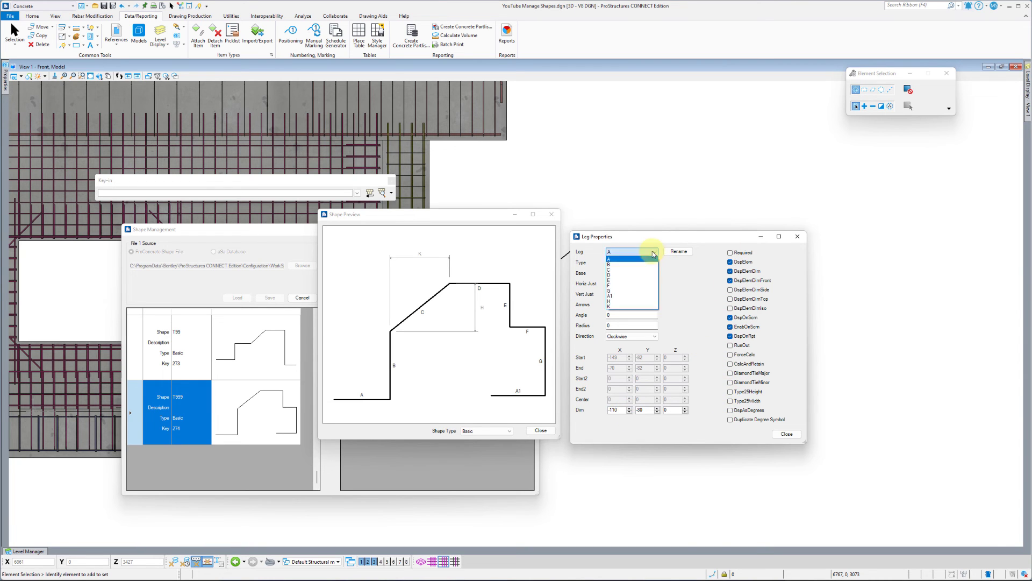
click(680, 278)
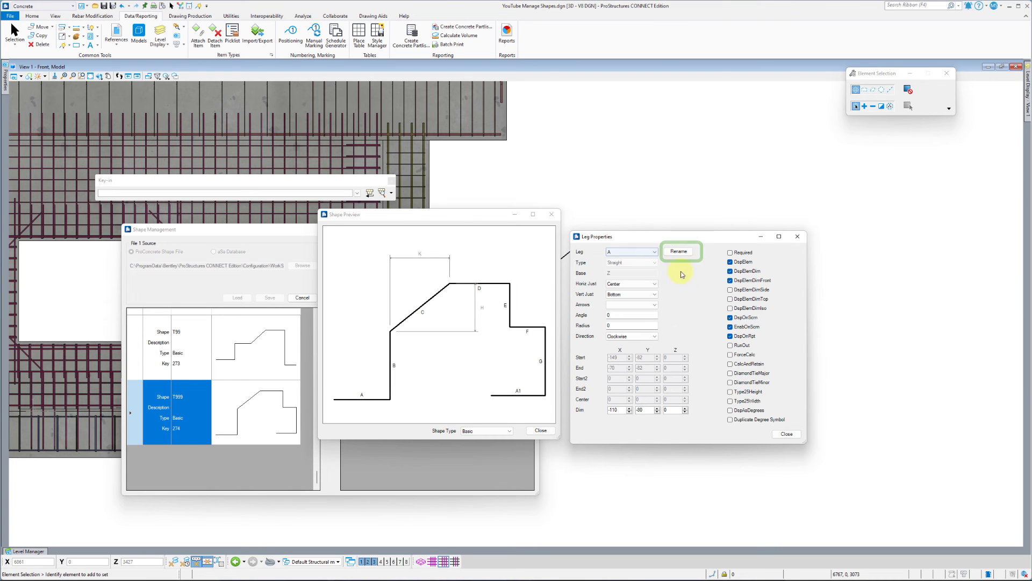
Rename leg A1 of shape T999 to J.
click(633, 251)
click(634, 298)
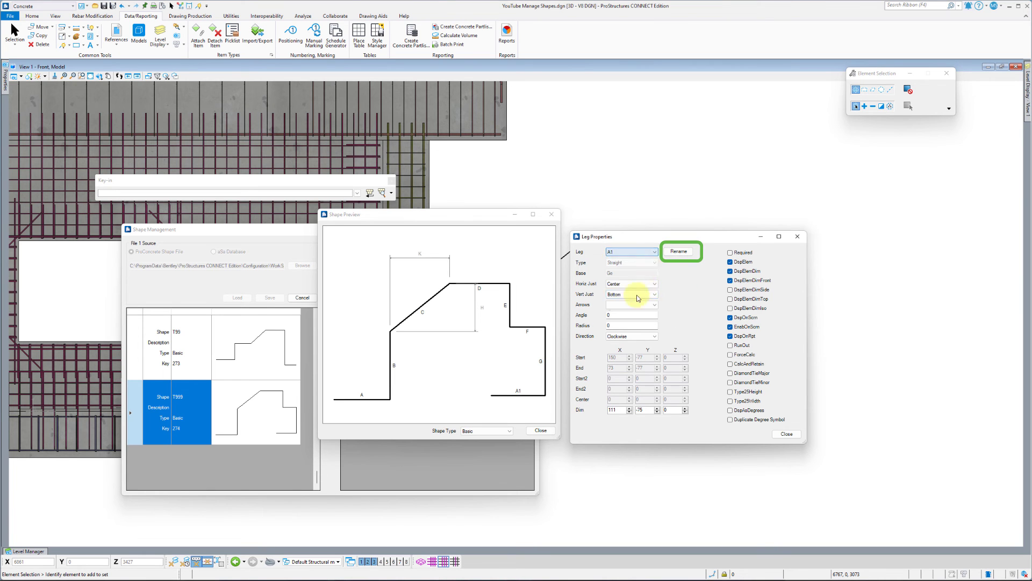
click(677, 252)
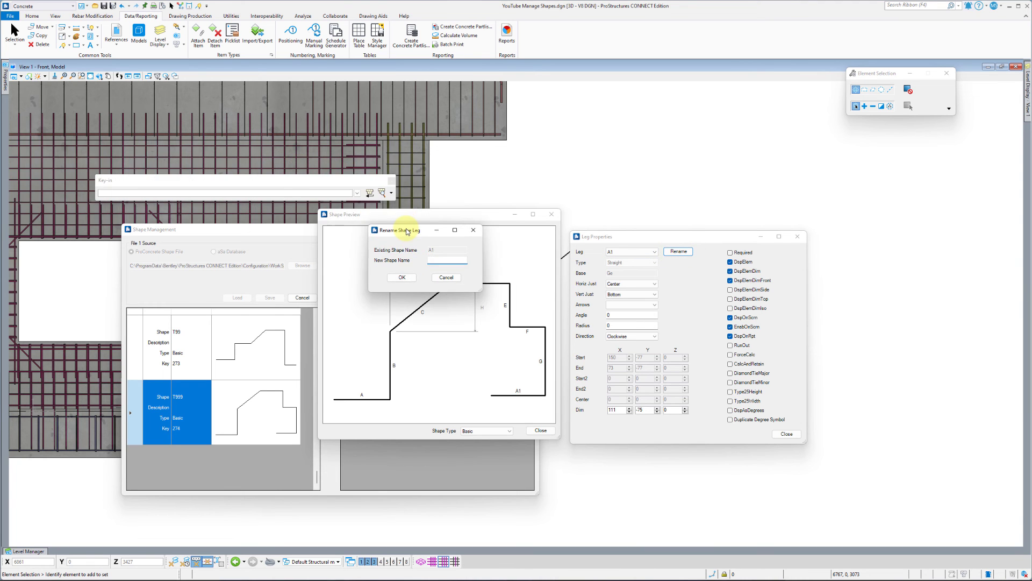
text(J)
click(399, 276)
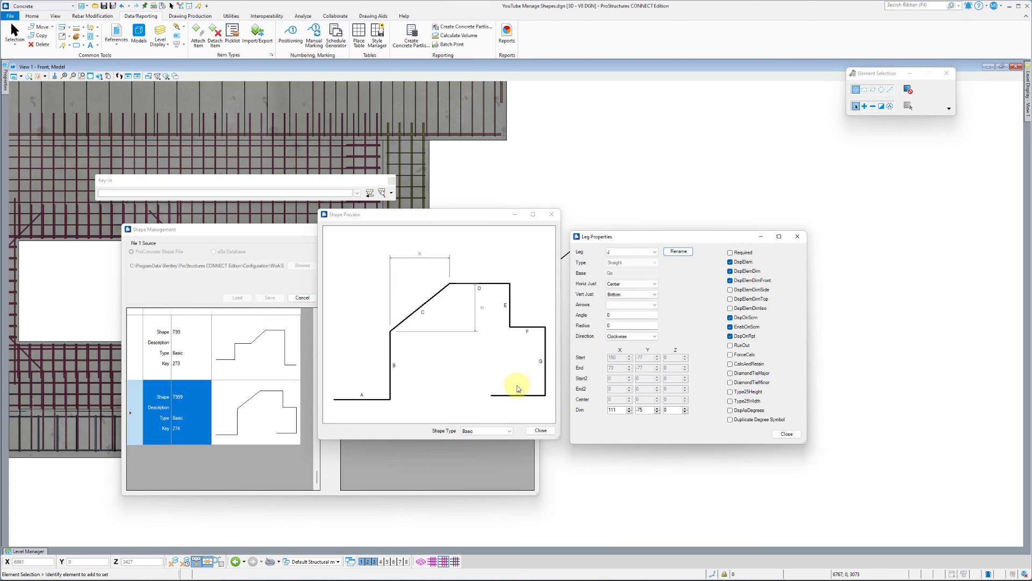
Close Leg Properties and Shape Preview, save the shape file, and exit Shape Management.
click(786, 434)
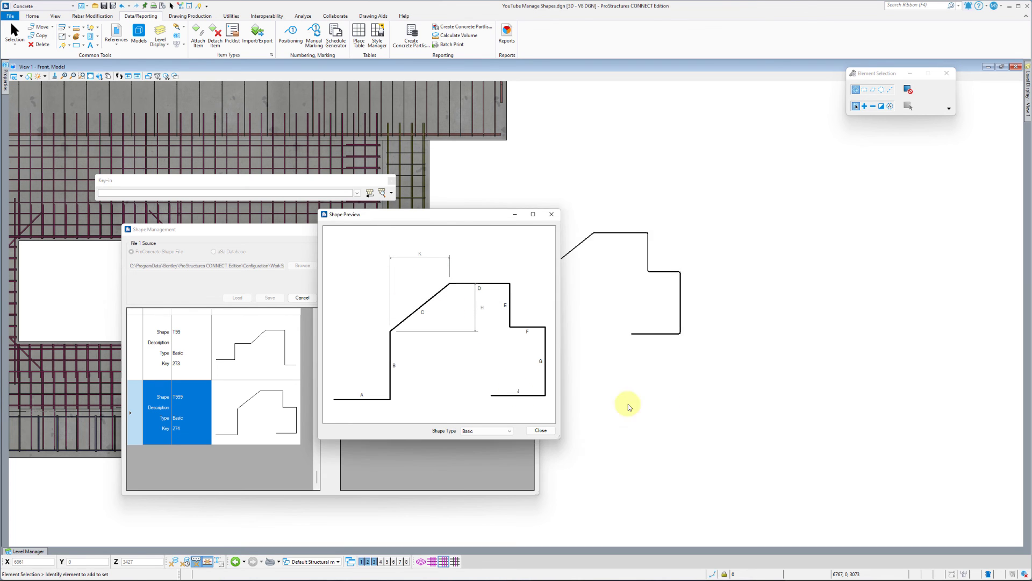
click(540, 430)
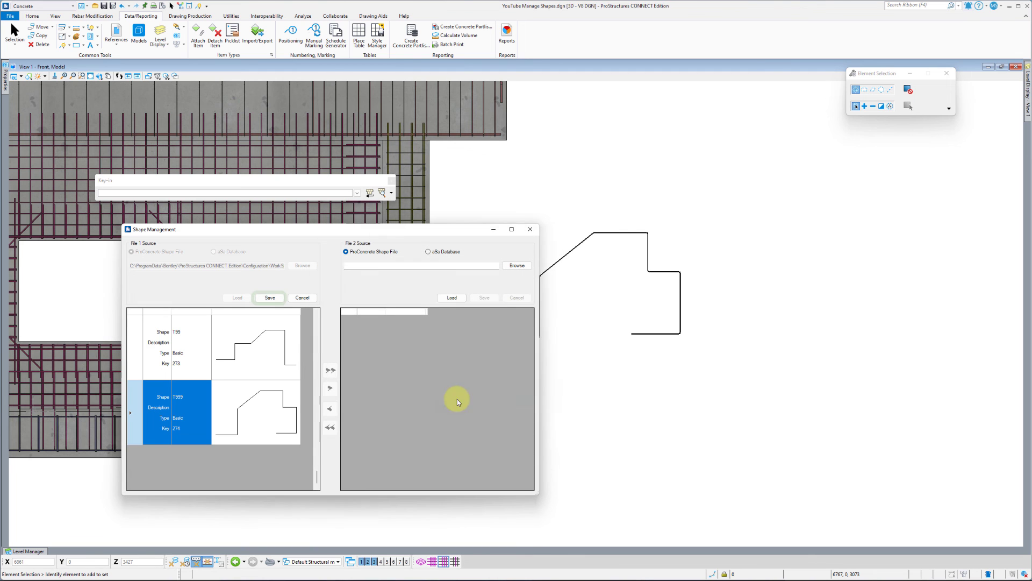
click(268, 301)
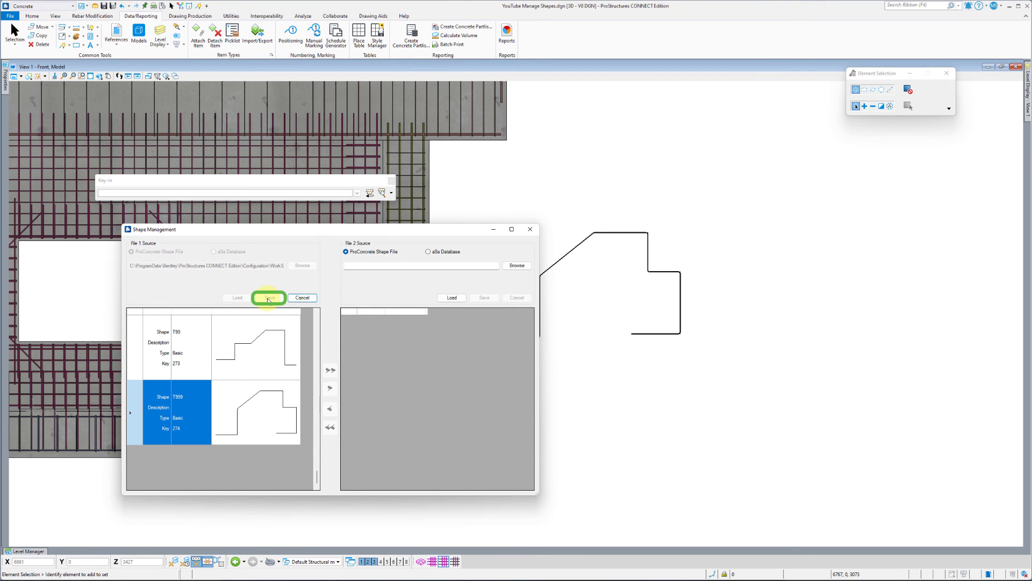
click(532, 231)
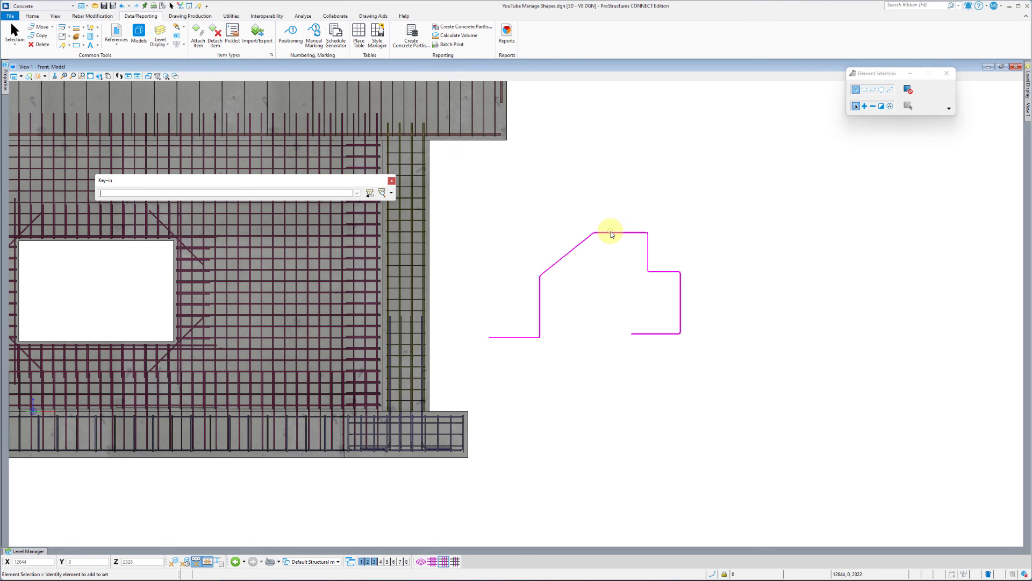